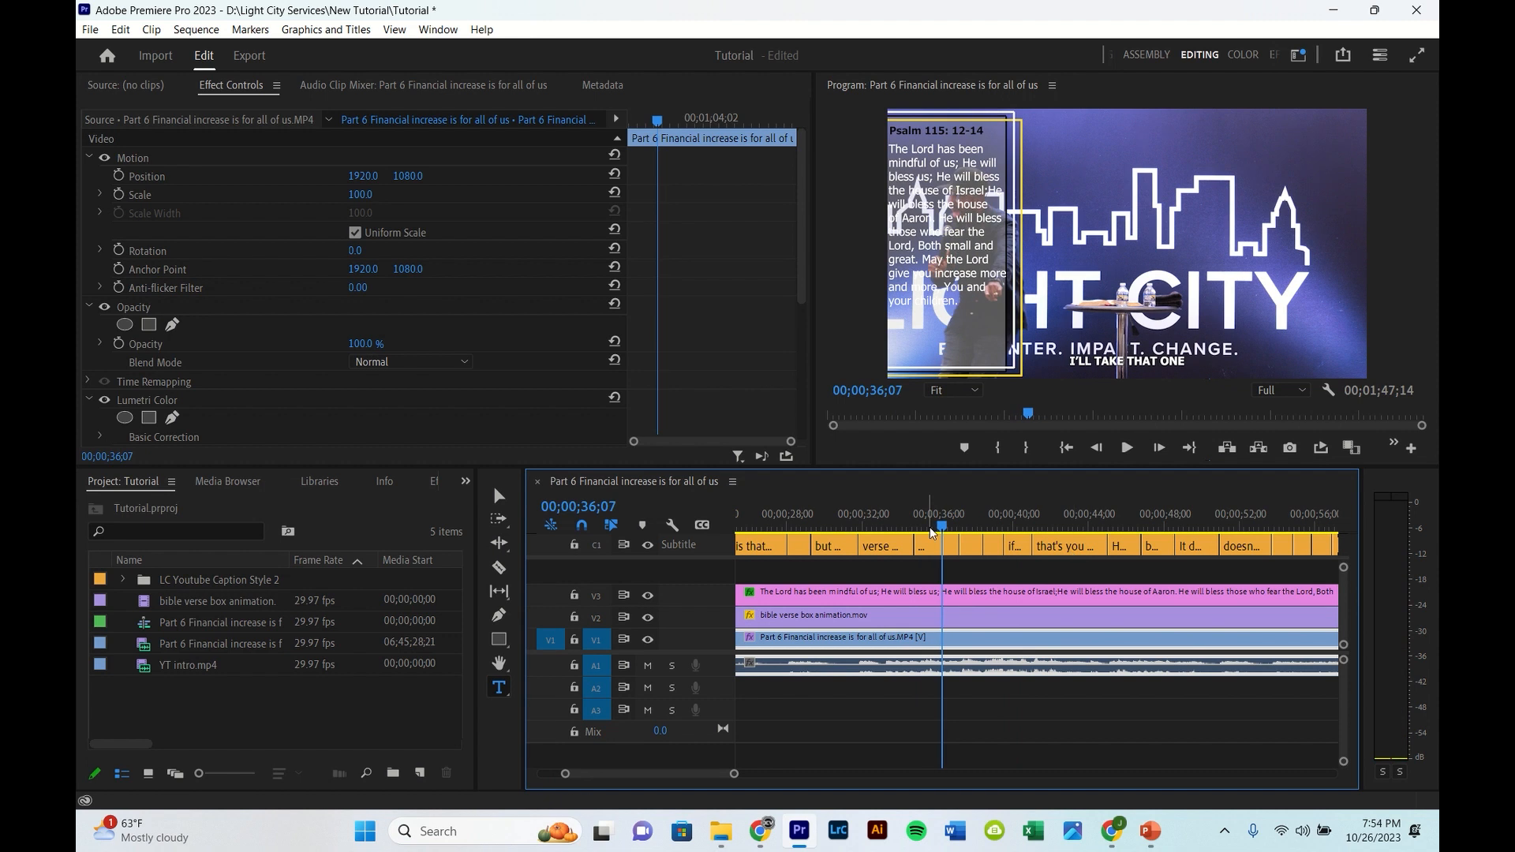
- Split the verse text and bible verse box animation clips at 00;00;36;07 and delete the parts after the cut
left_click(964, 571)
left_click_drag(965, 572, 959, 618)
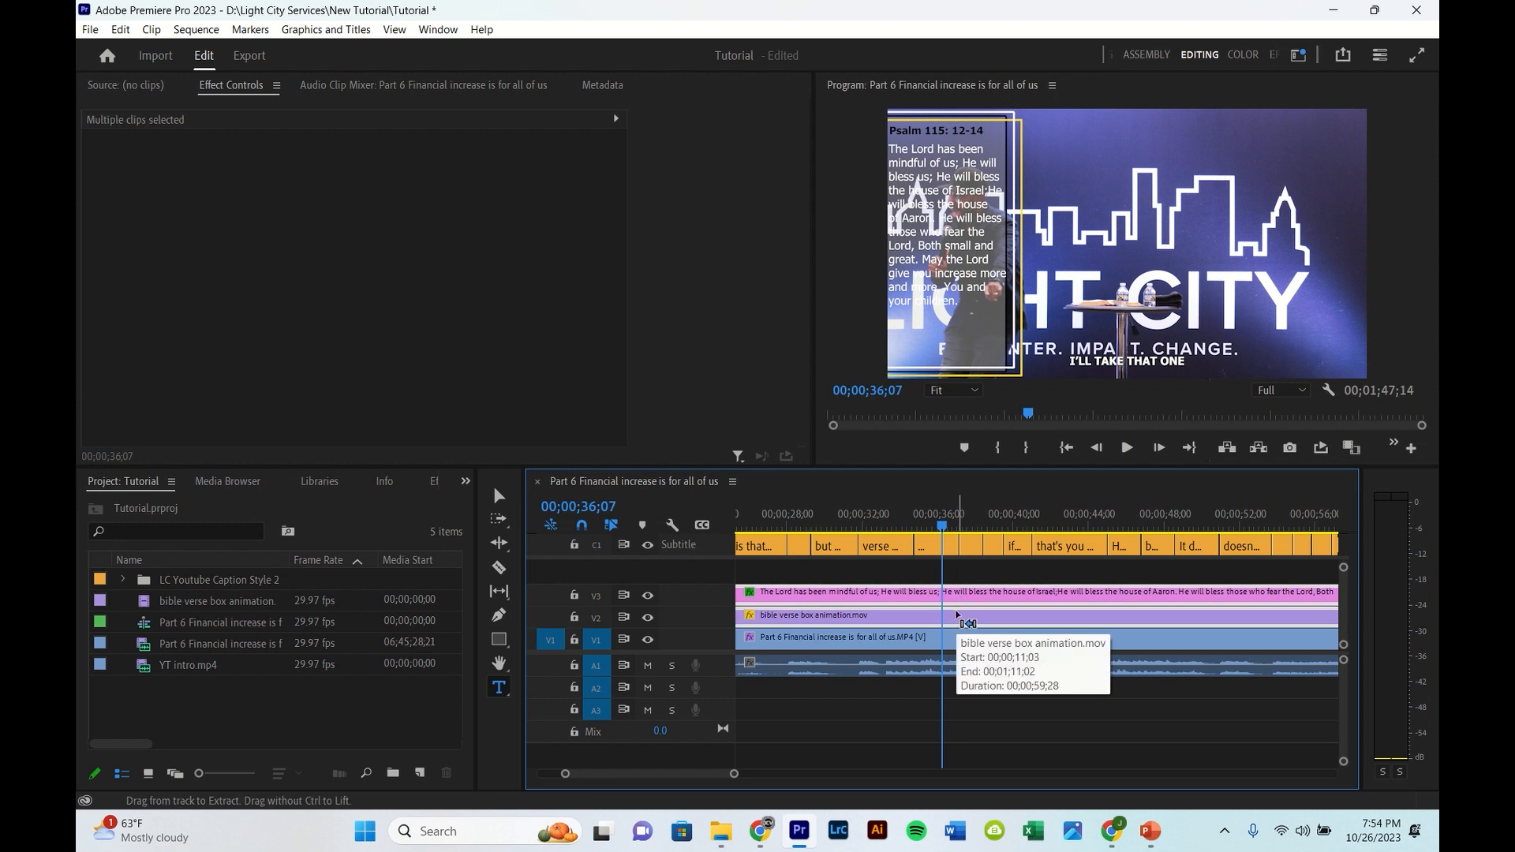
key("ctrl+k")
left_click_drag(971, 573, 973, 617)
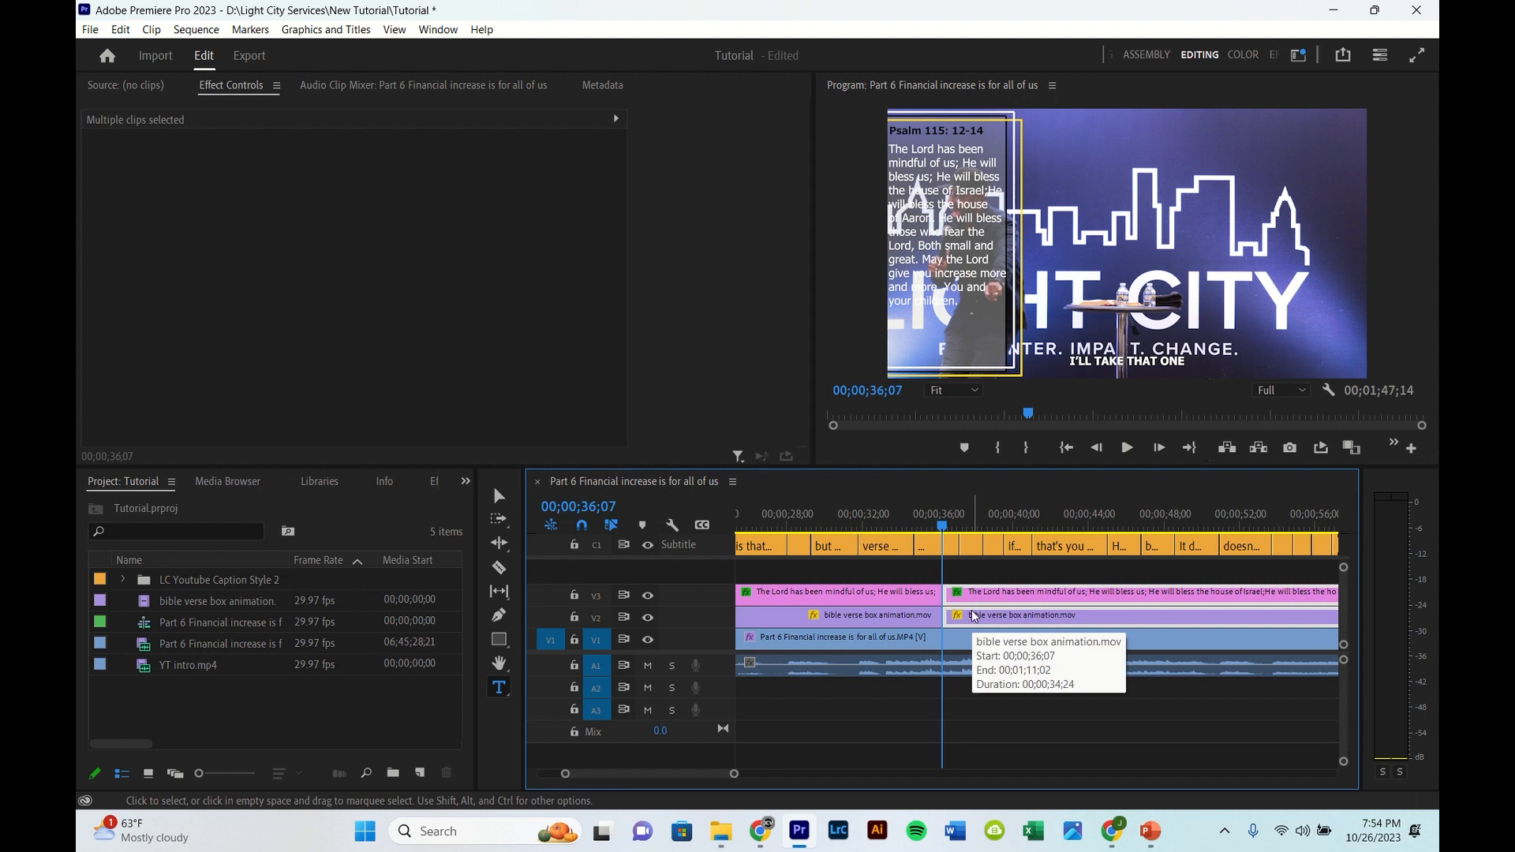
key("Delete")
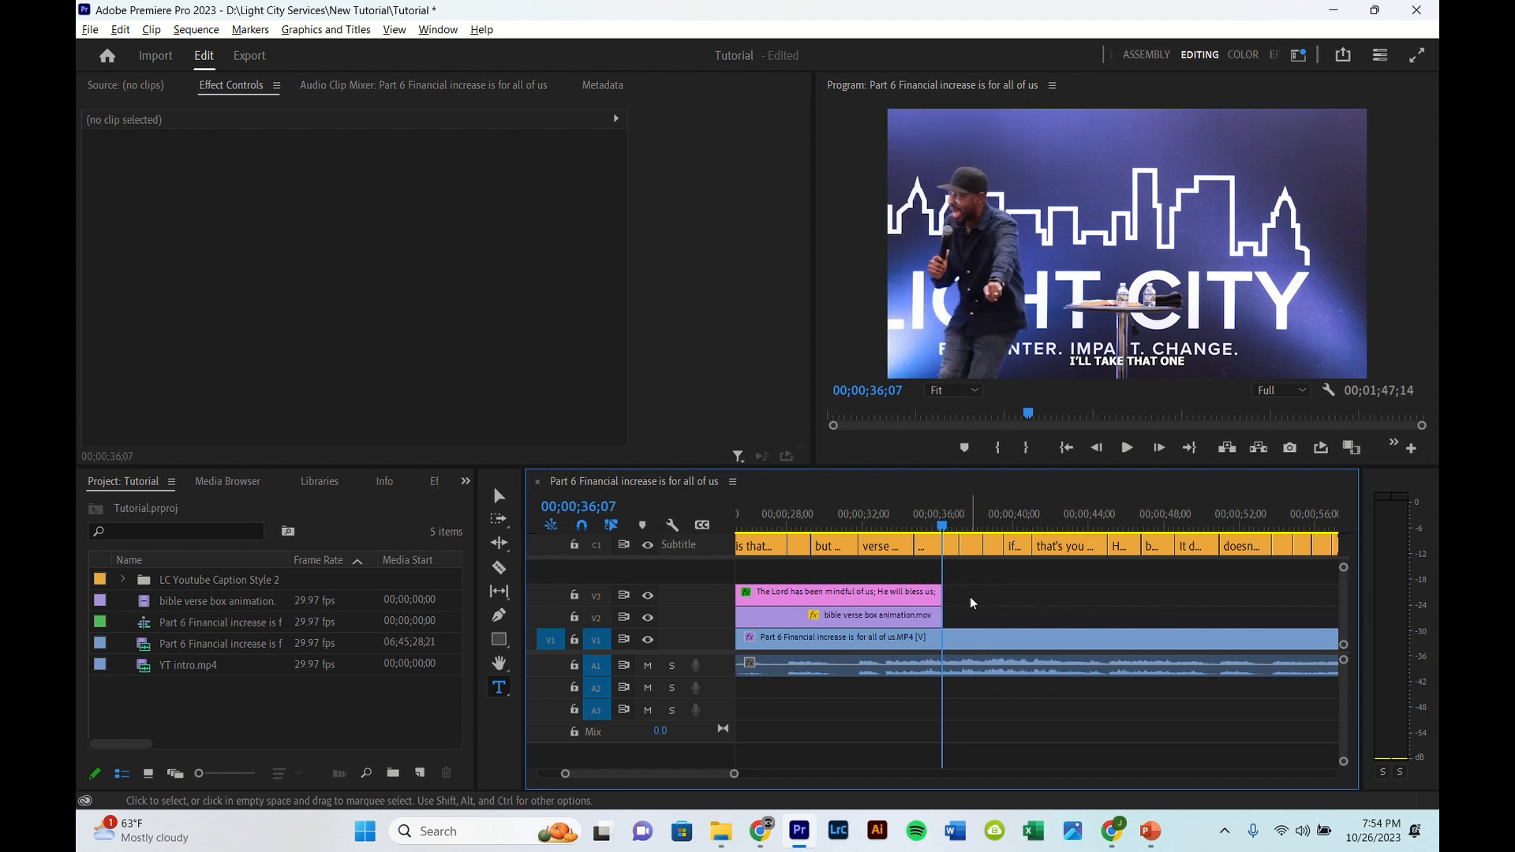
- Play back the sequence across the trimmed end of the verse overlay to check where it disappears
scroll(969, 597, "up", 2, "alt")
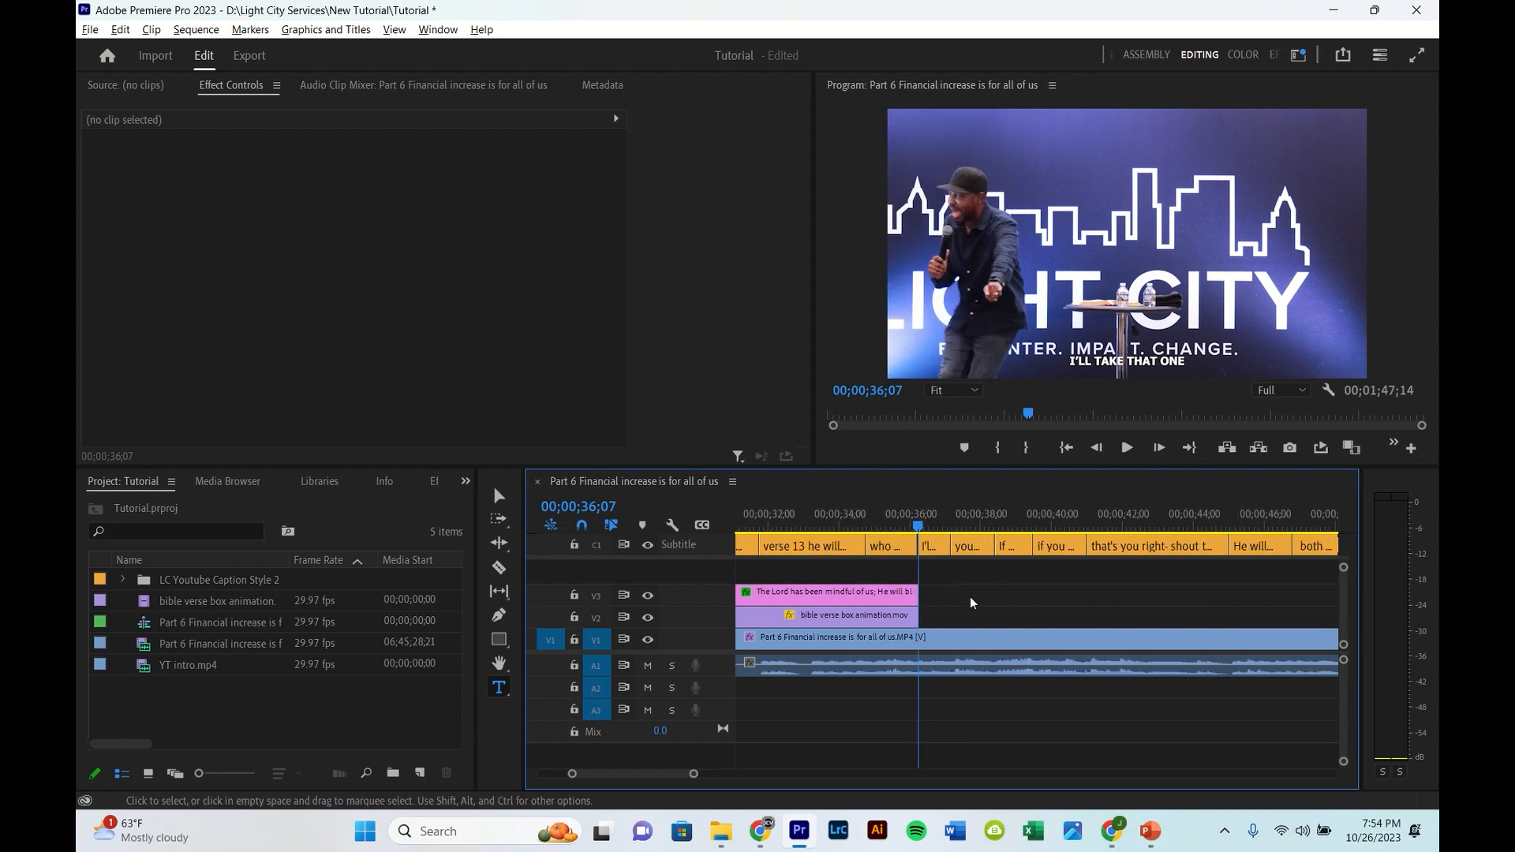
left_click(881, 517)
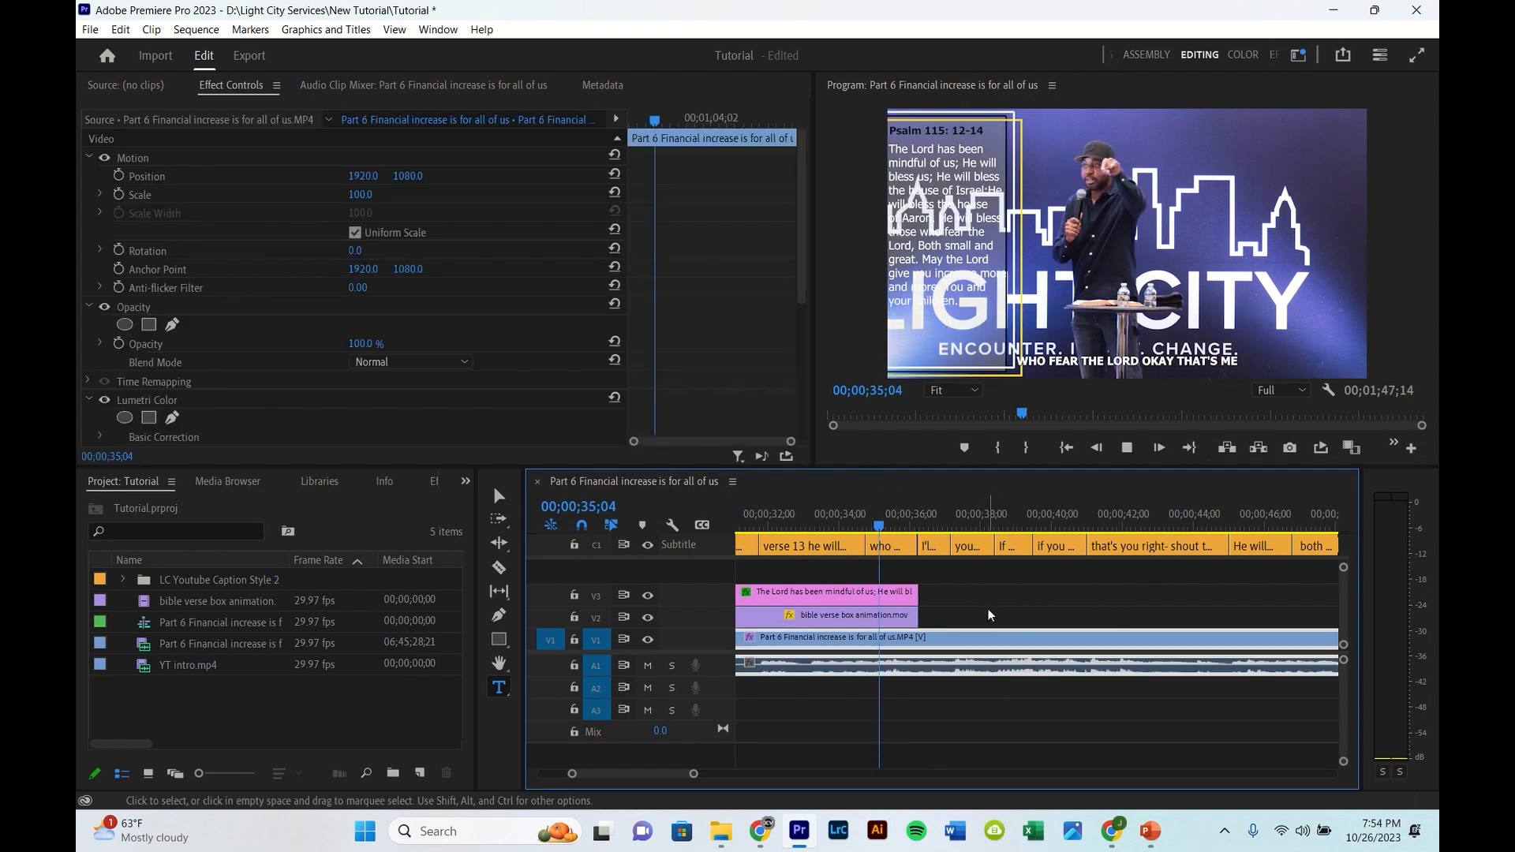
key("space")
key("space")
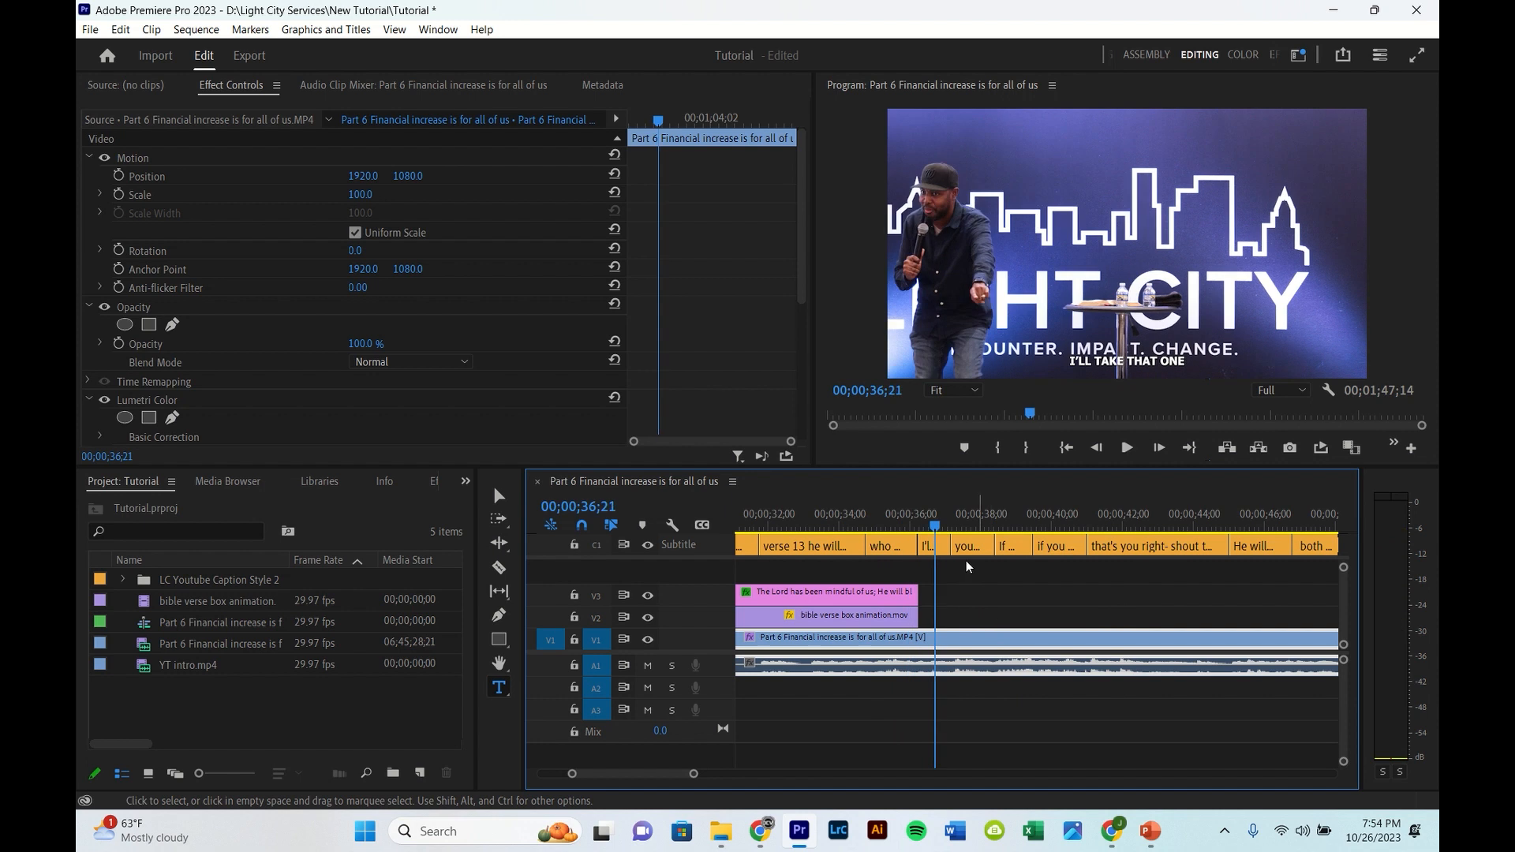
- Start opacity keyframing on the bible verse box animation clip with a 100% keyframe at 00;00;35;29
key("equal")
key("equal")
key("equal")
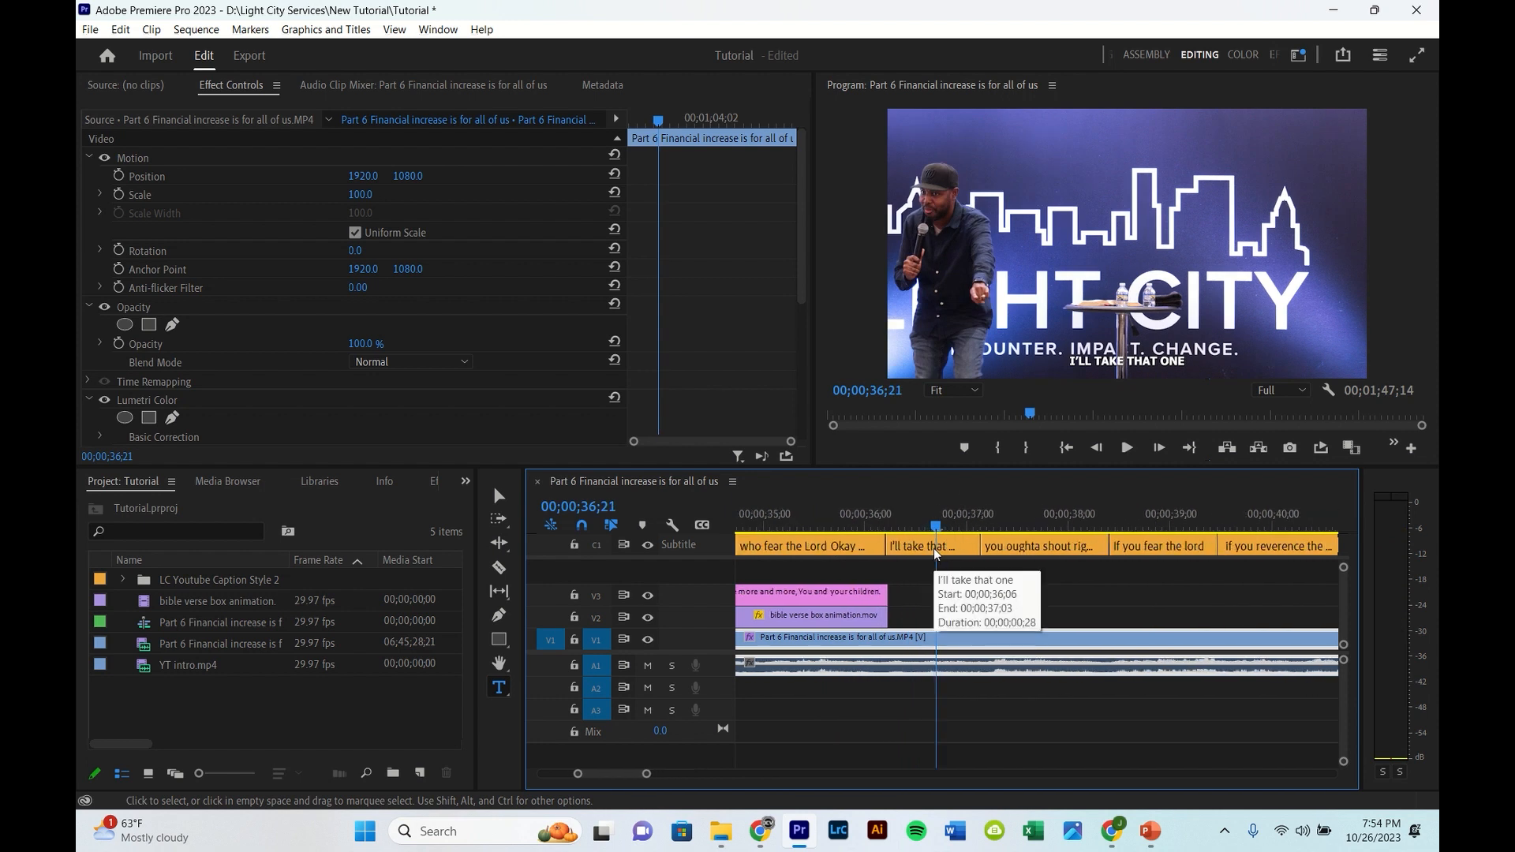
left_click(861, 514)
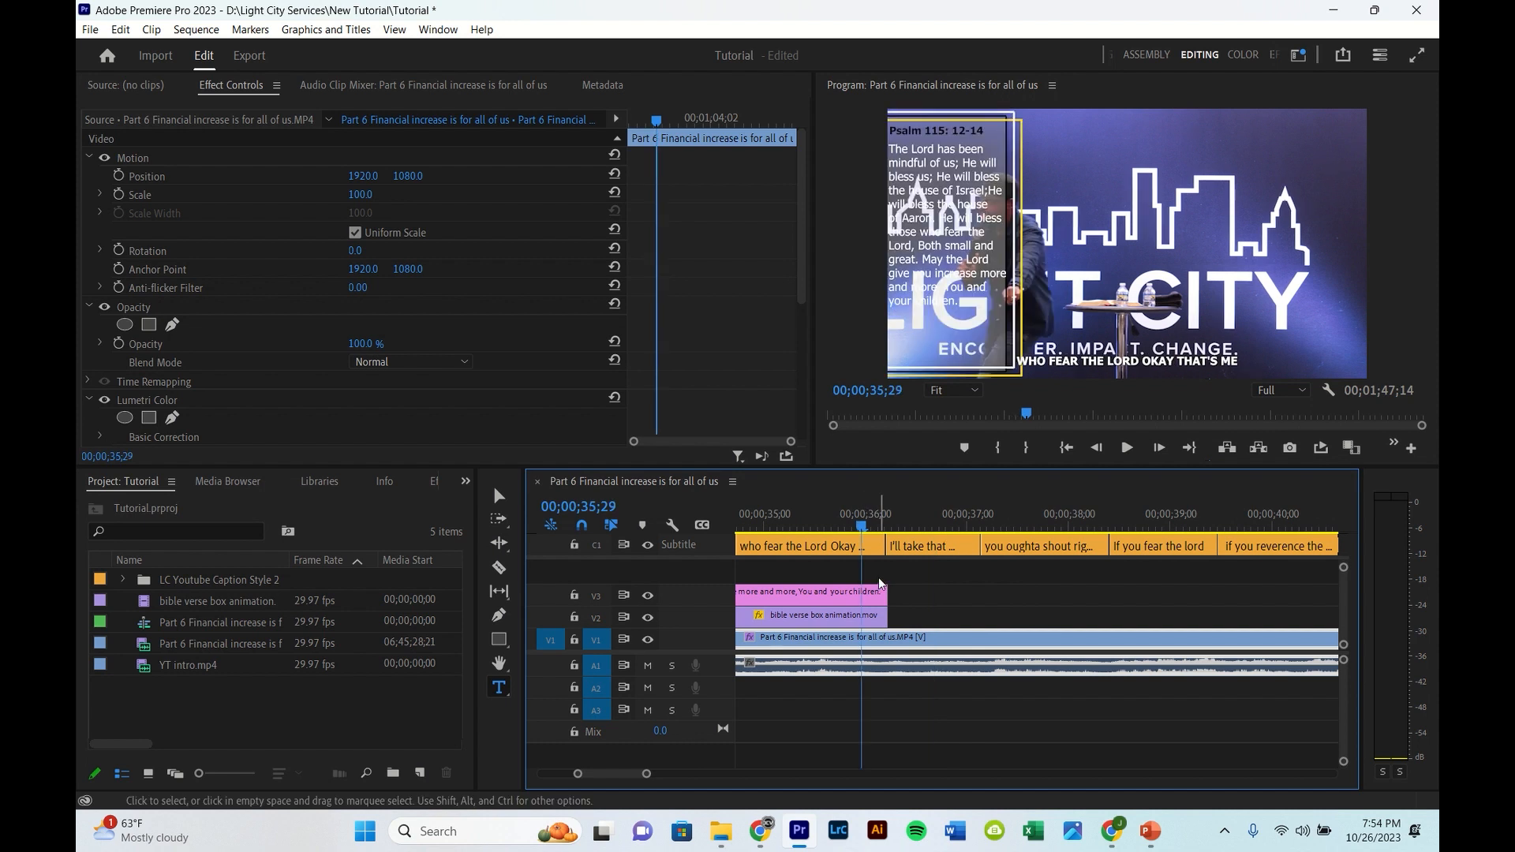
left_click(862, 619)
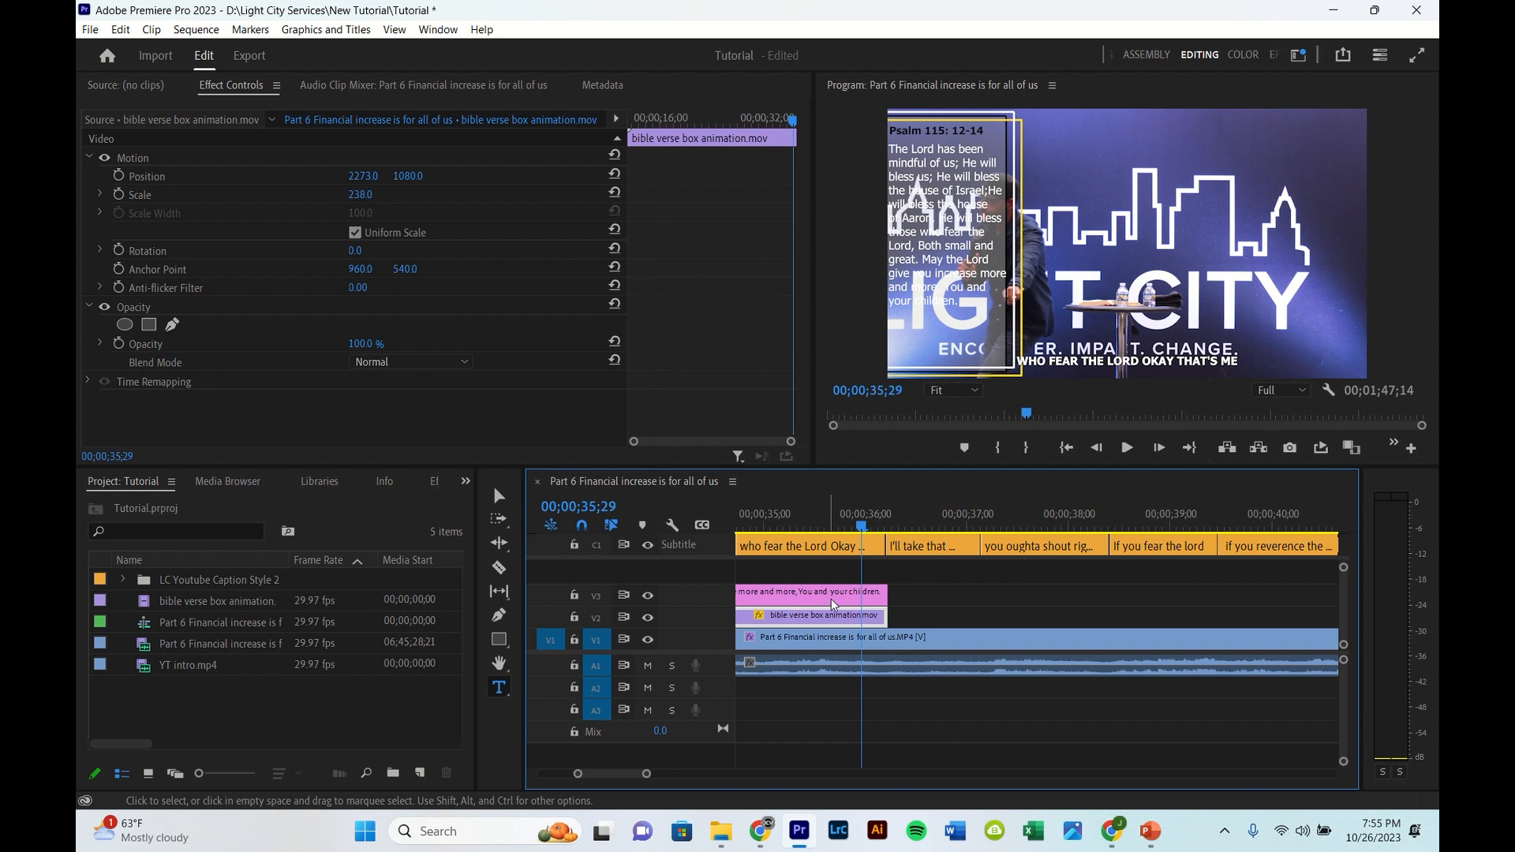
key("Left")
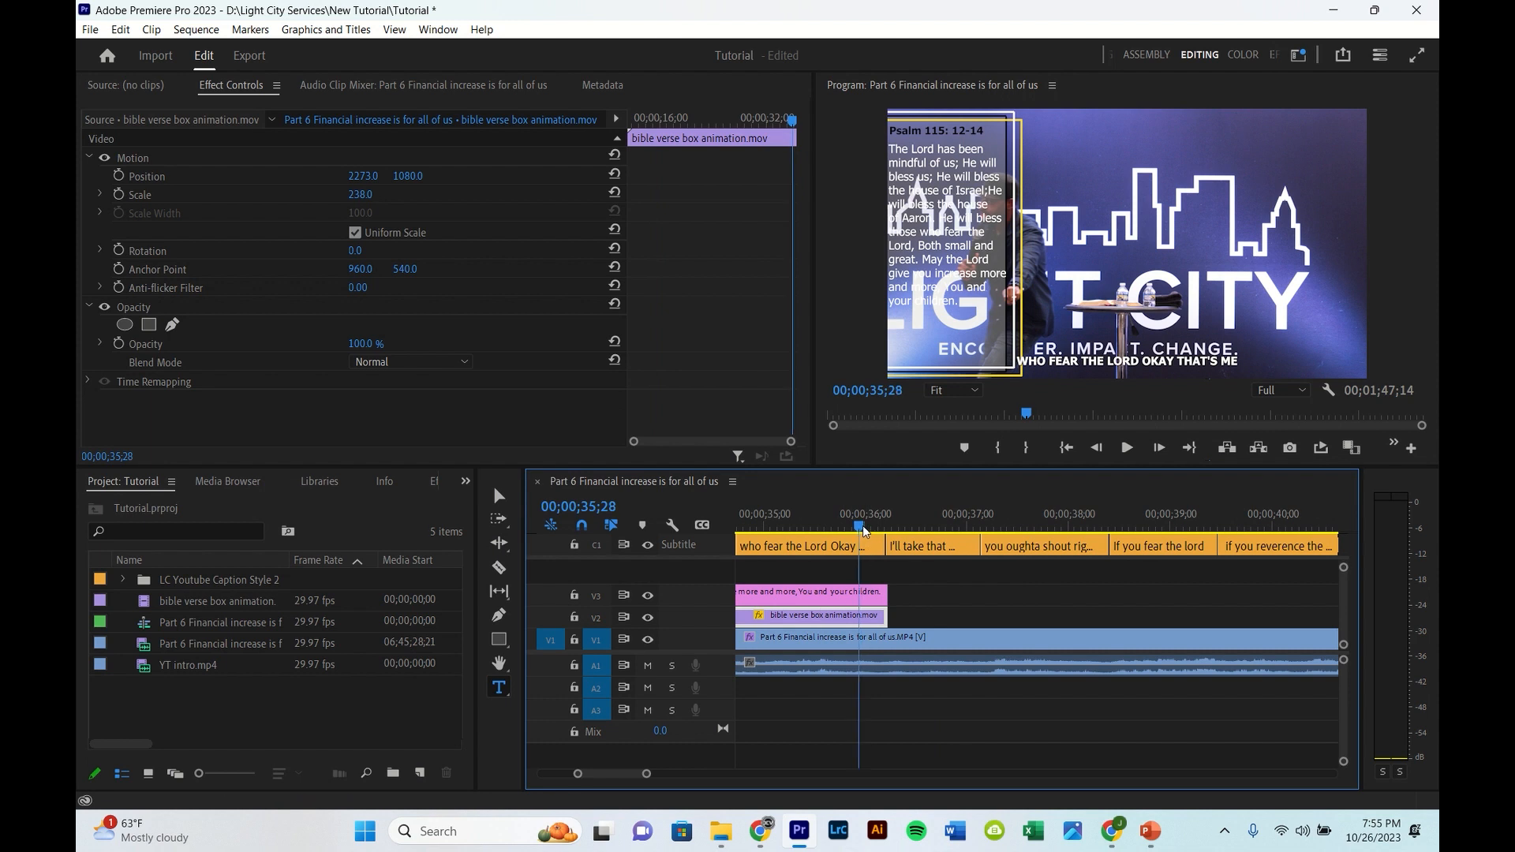
key("Left")
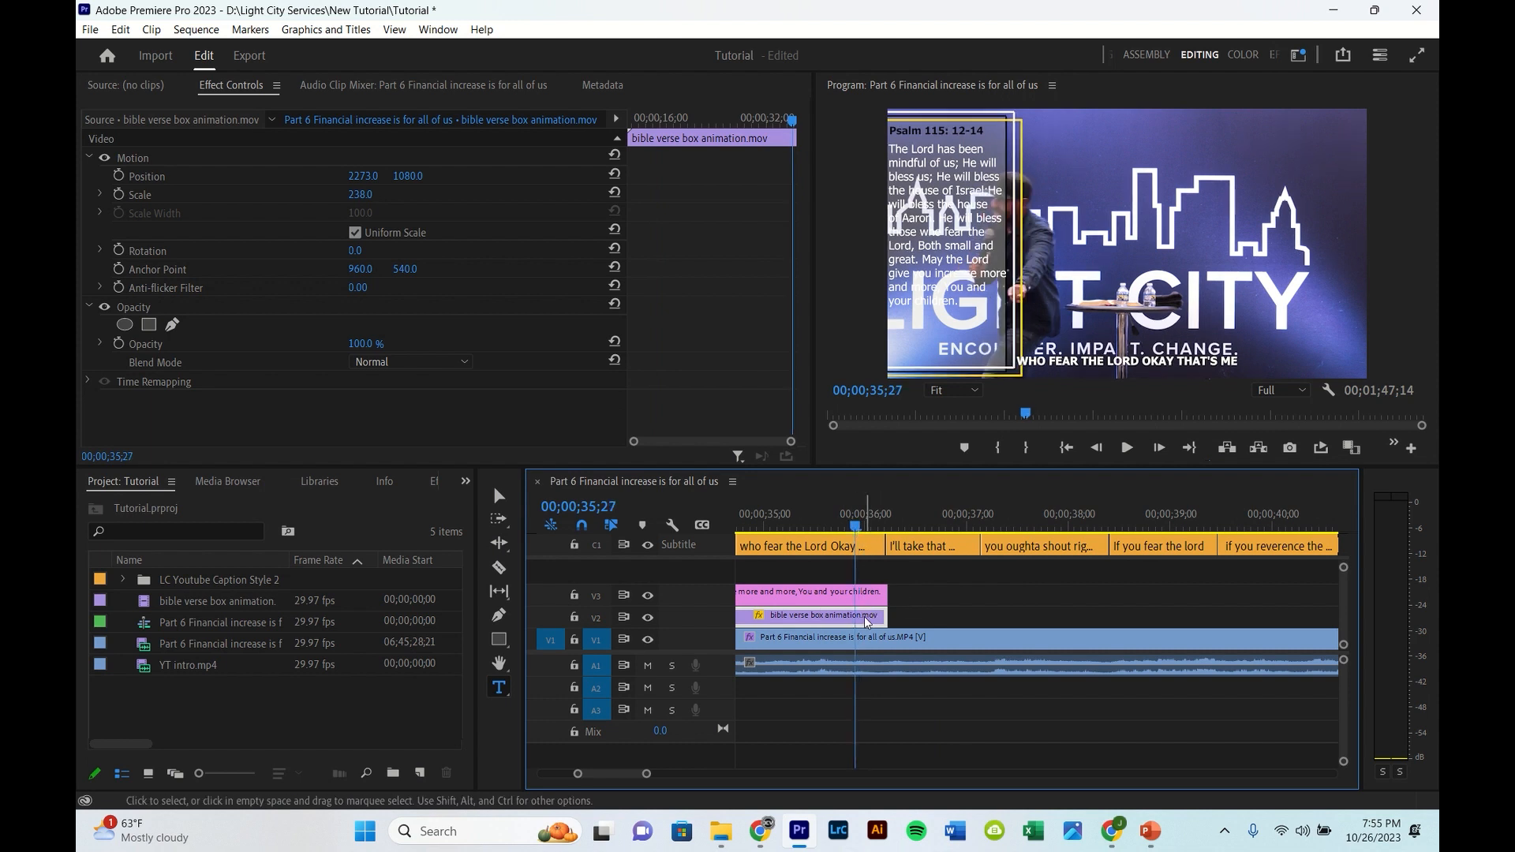
left_click(861, 524)
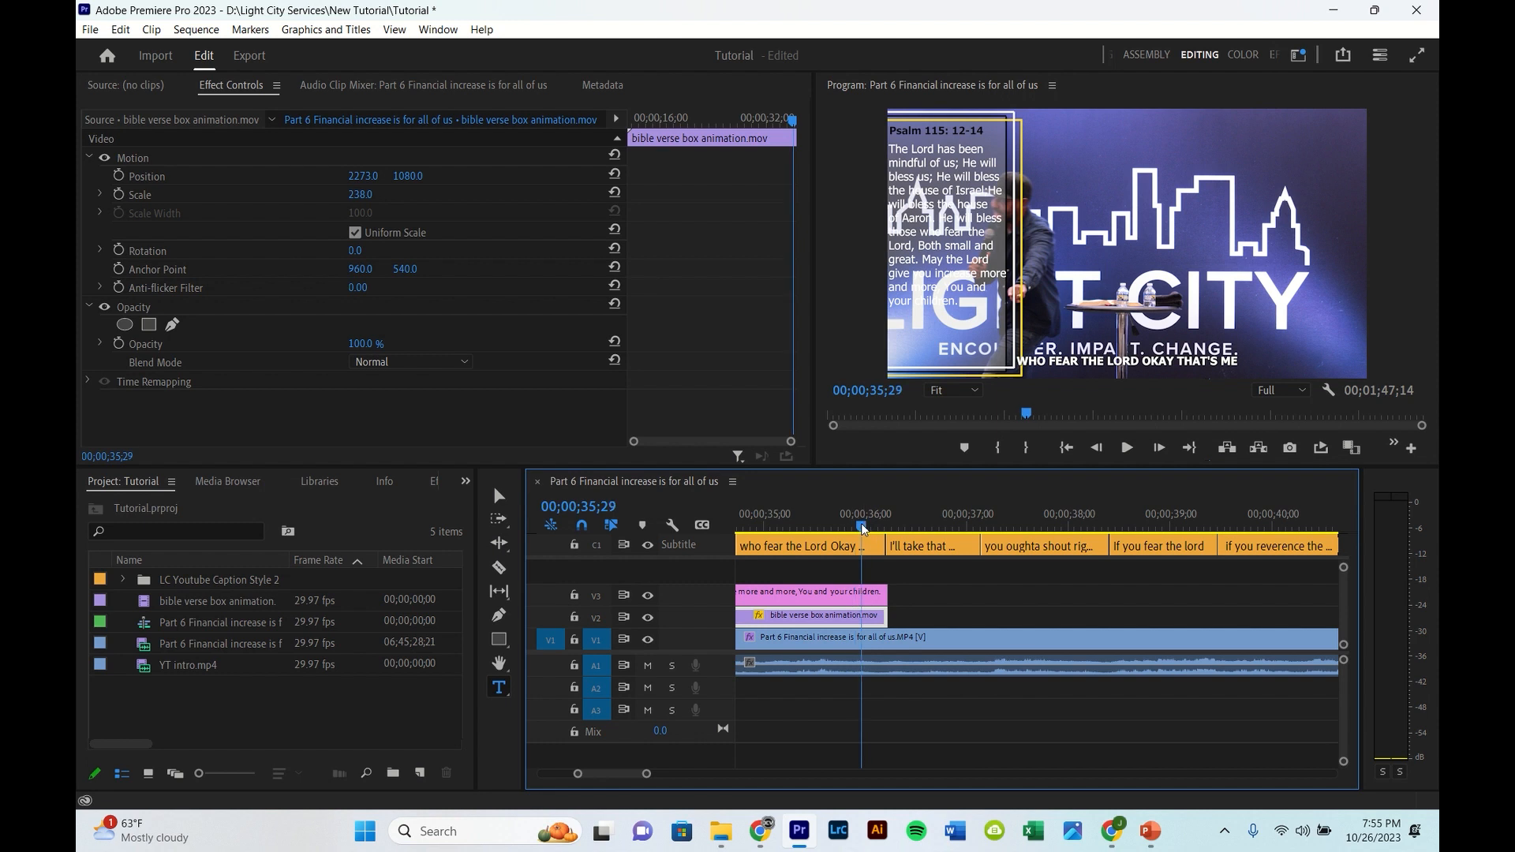
key("Left")
key("Right")
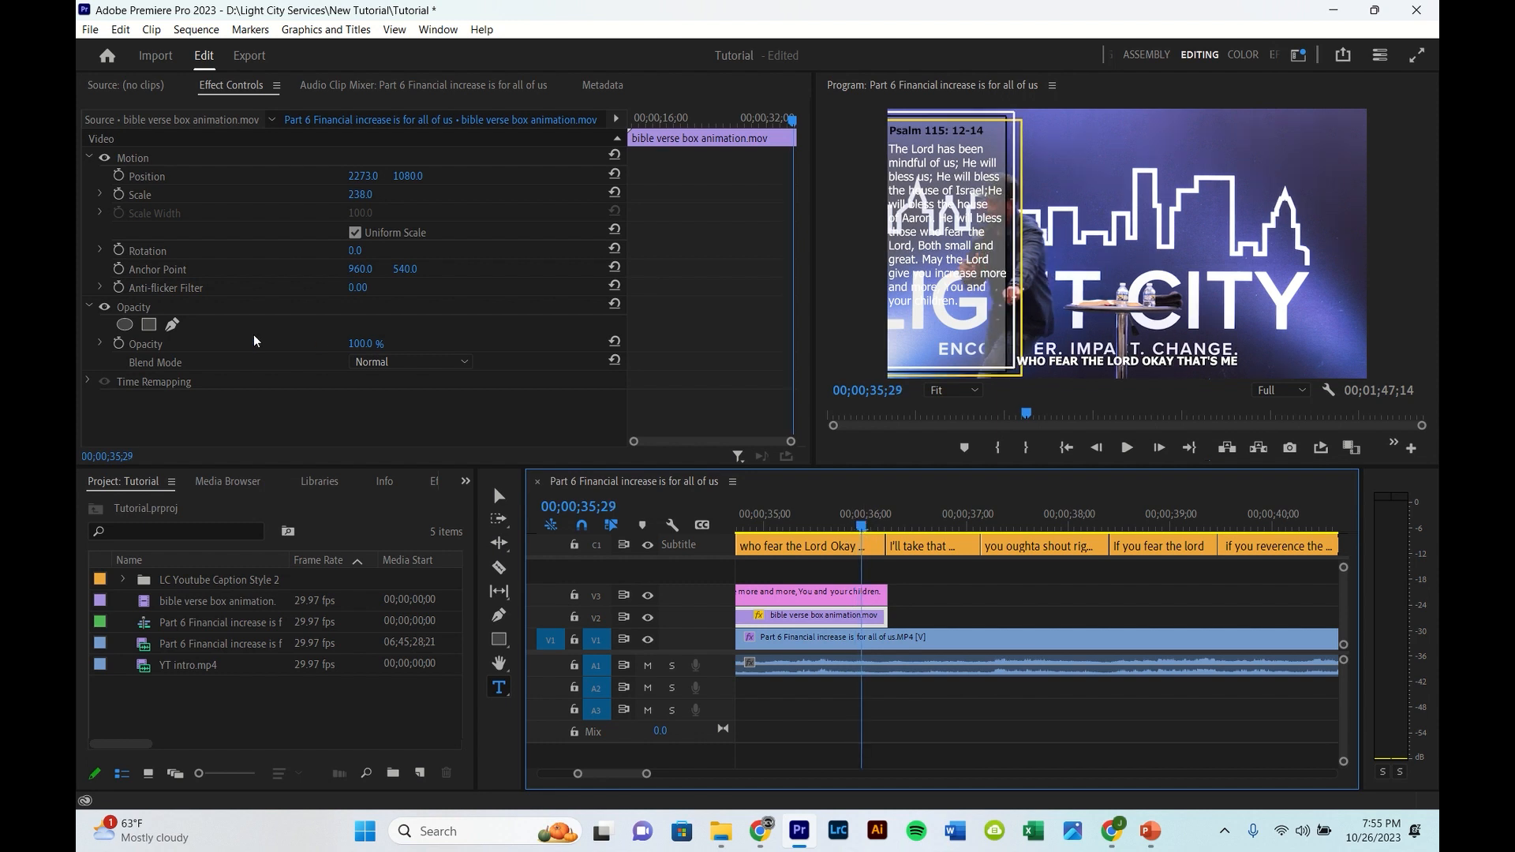
left_click(119, 344)
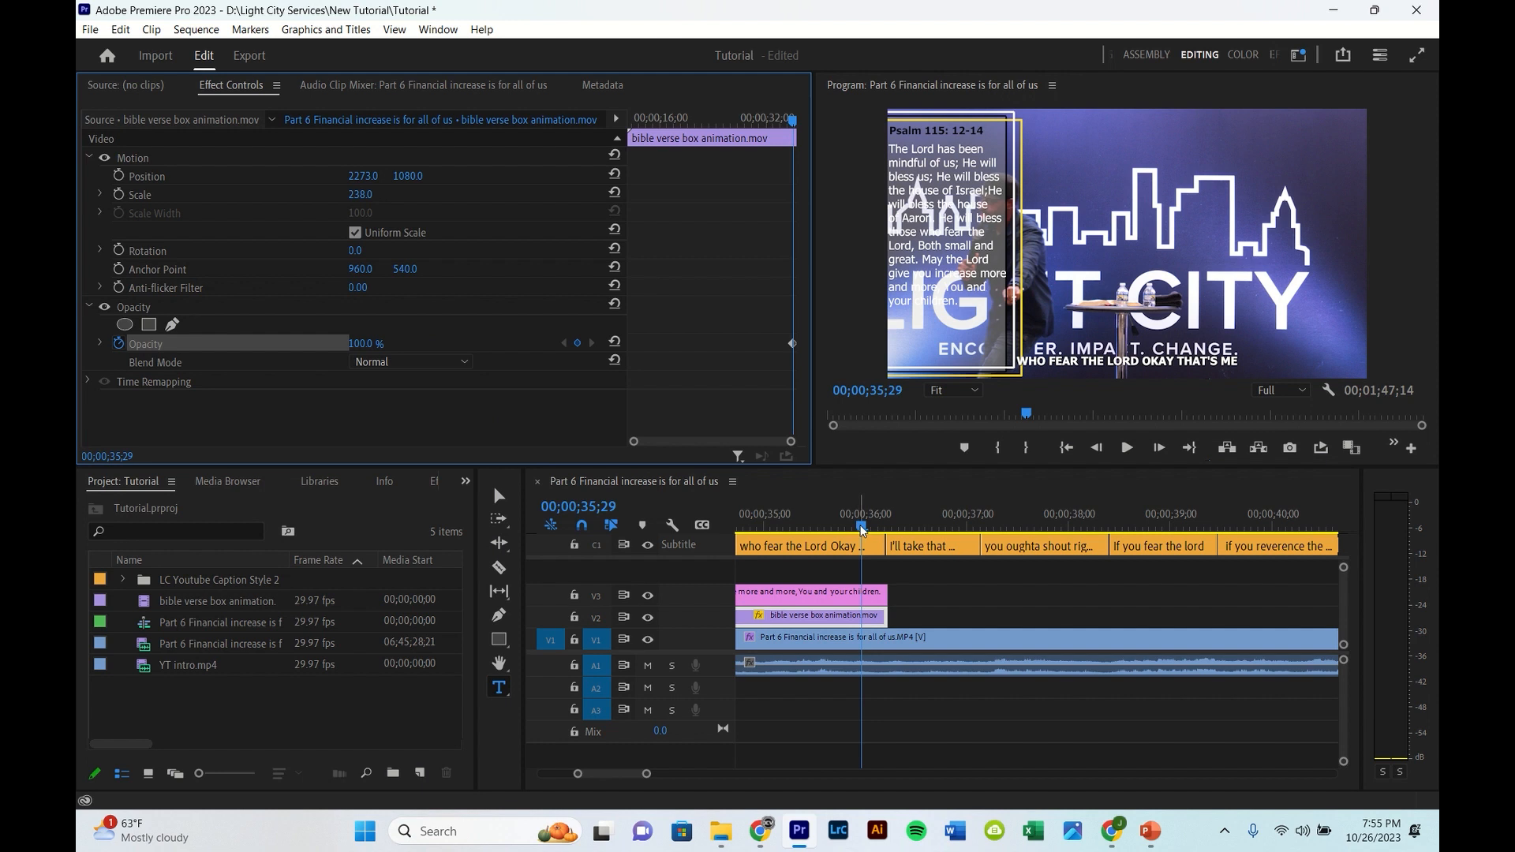
- Set the bible verse box animation's opacity to 0% at 00;00;36;06, at the end of the clip
left_click_drag(862, 527, 886, 519)
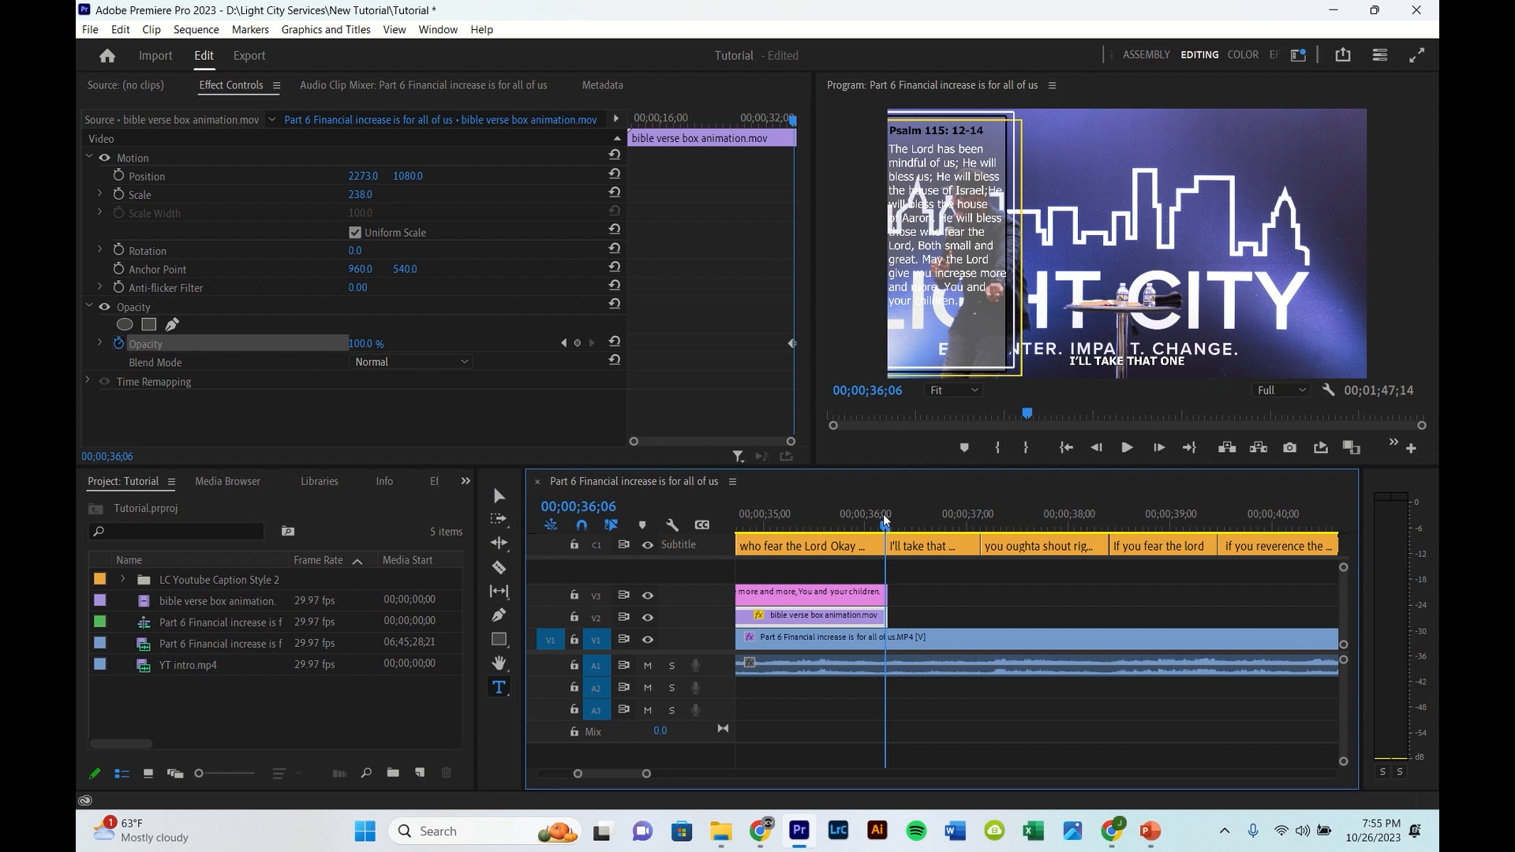
left_click(383, 347)
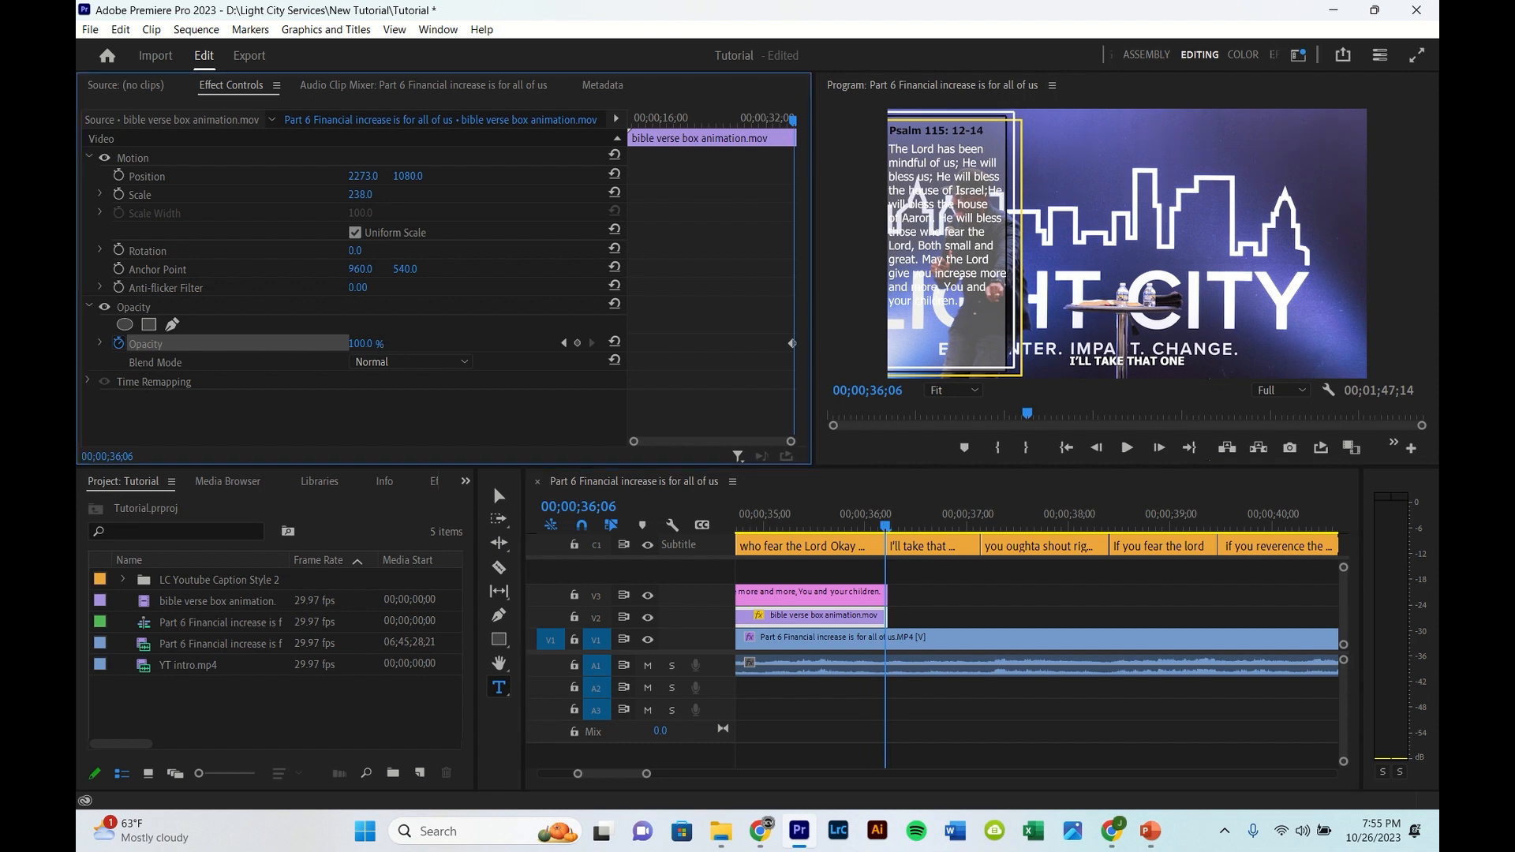
type("0")
key("Return")
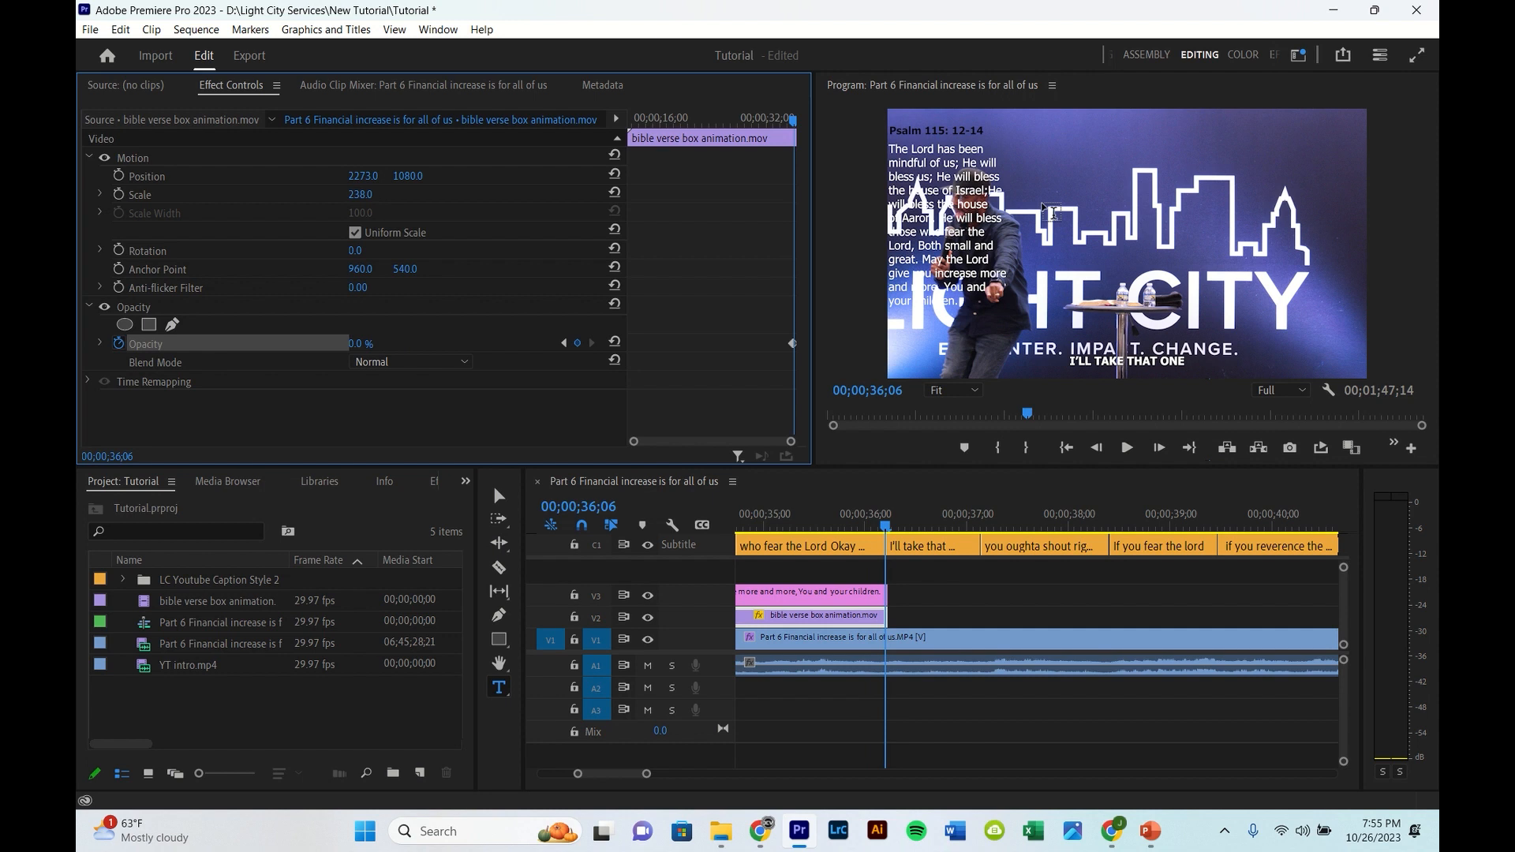
- Fade out the verse text graphic with opacity keyframes of 100% at 00;00;36;00 and 0% at 00;00;36;06
left_click(871, 601)
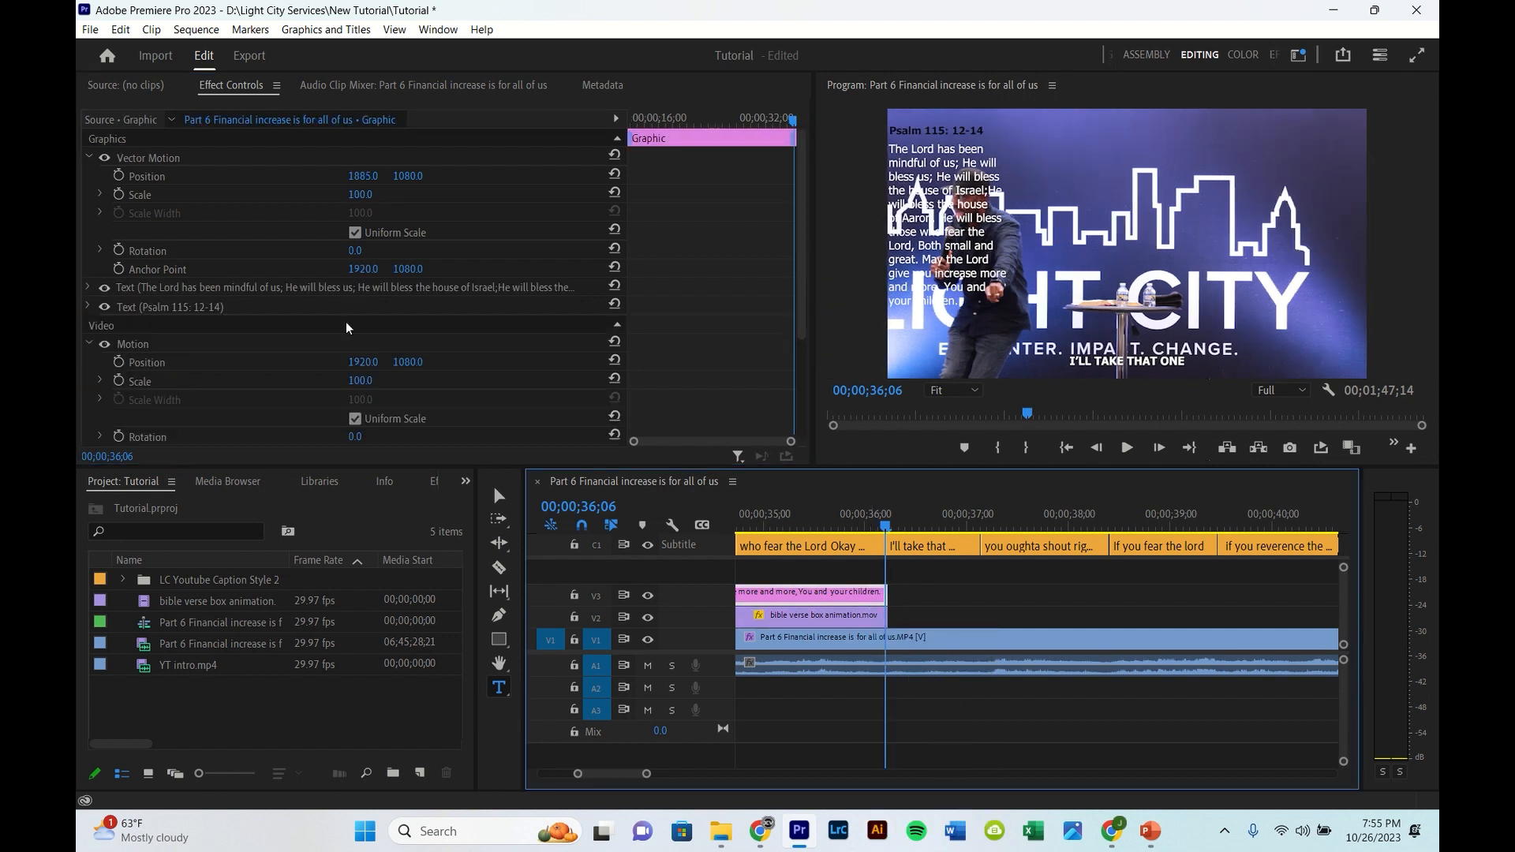
scroll(385, 308, "down", 3)
scroll(386, 312, "down", 1)
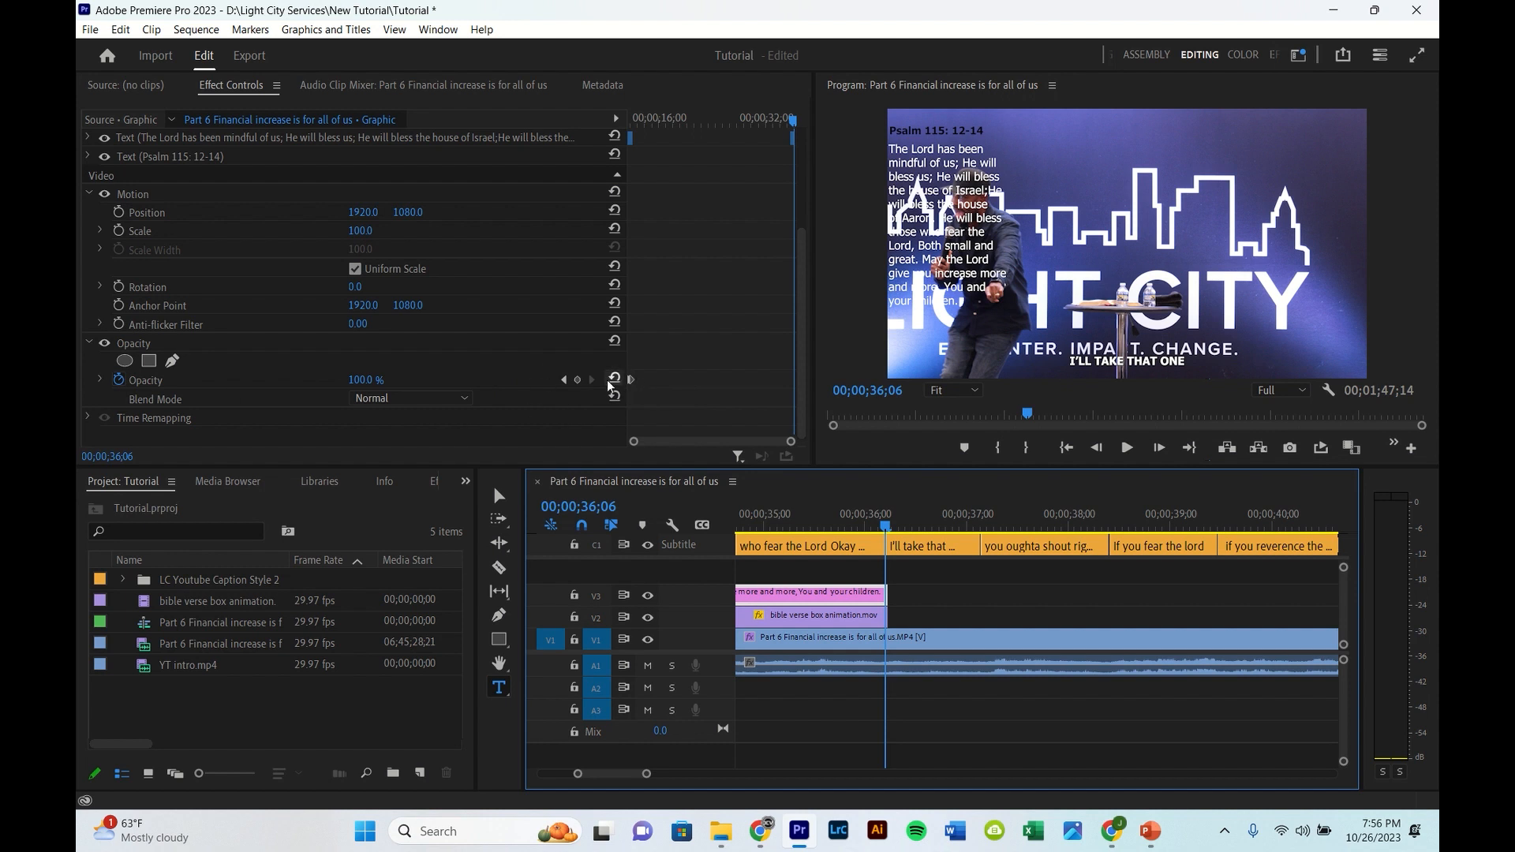
left_click(577, 380)
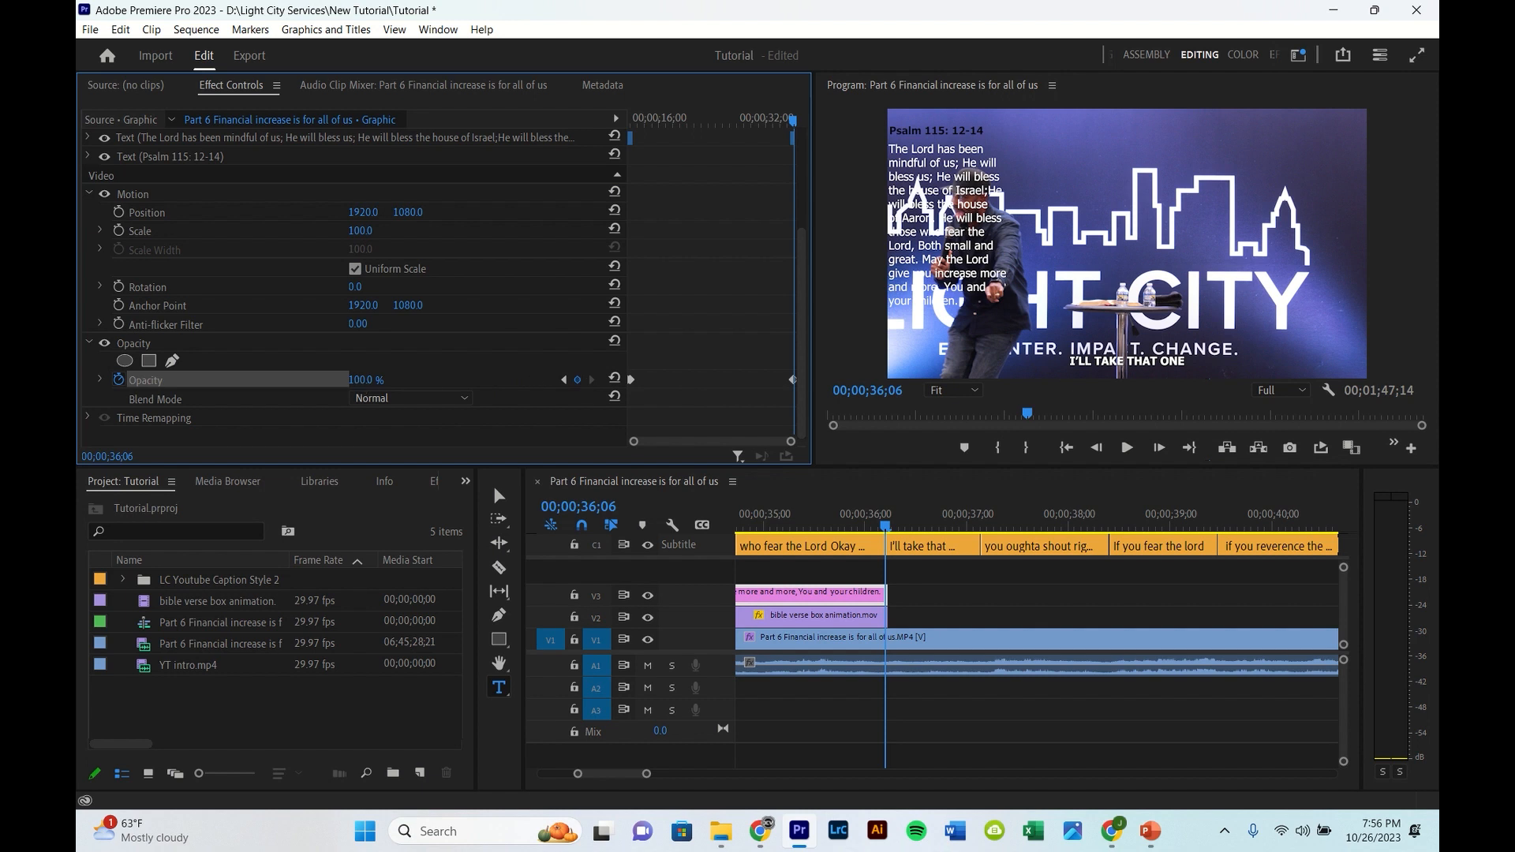
left_click_drag(359, 380, 291, 380)
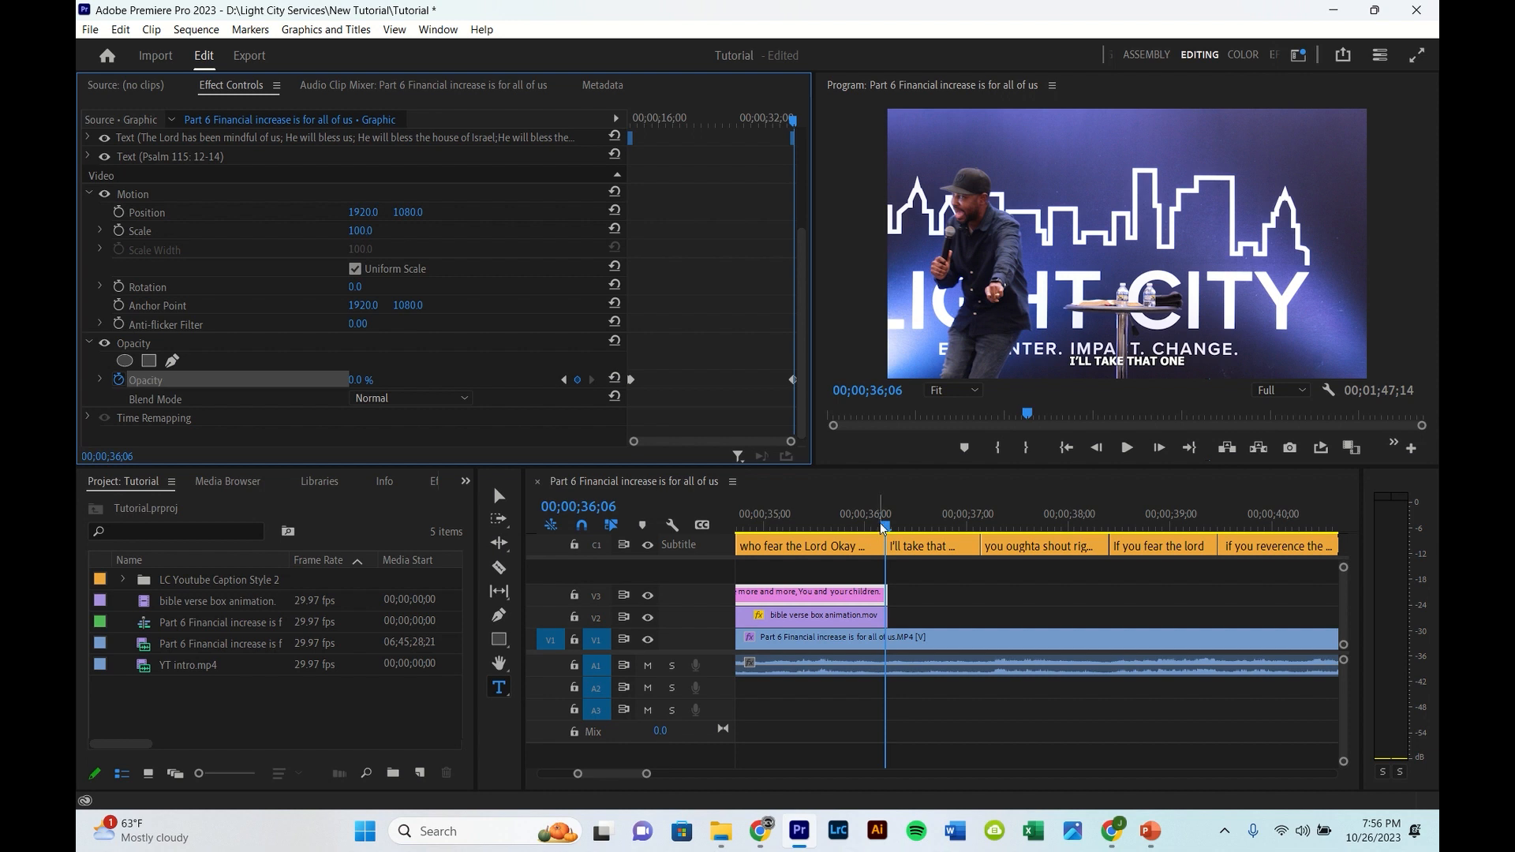
mouse_move(879, 522)
left_mouse_down()
mouse_move(813, 548)
mouse_move(862, 522)
left_mouse_up()
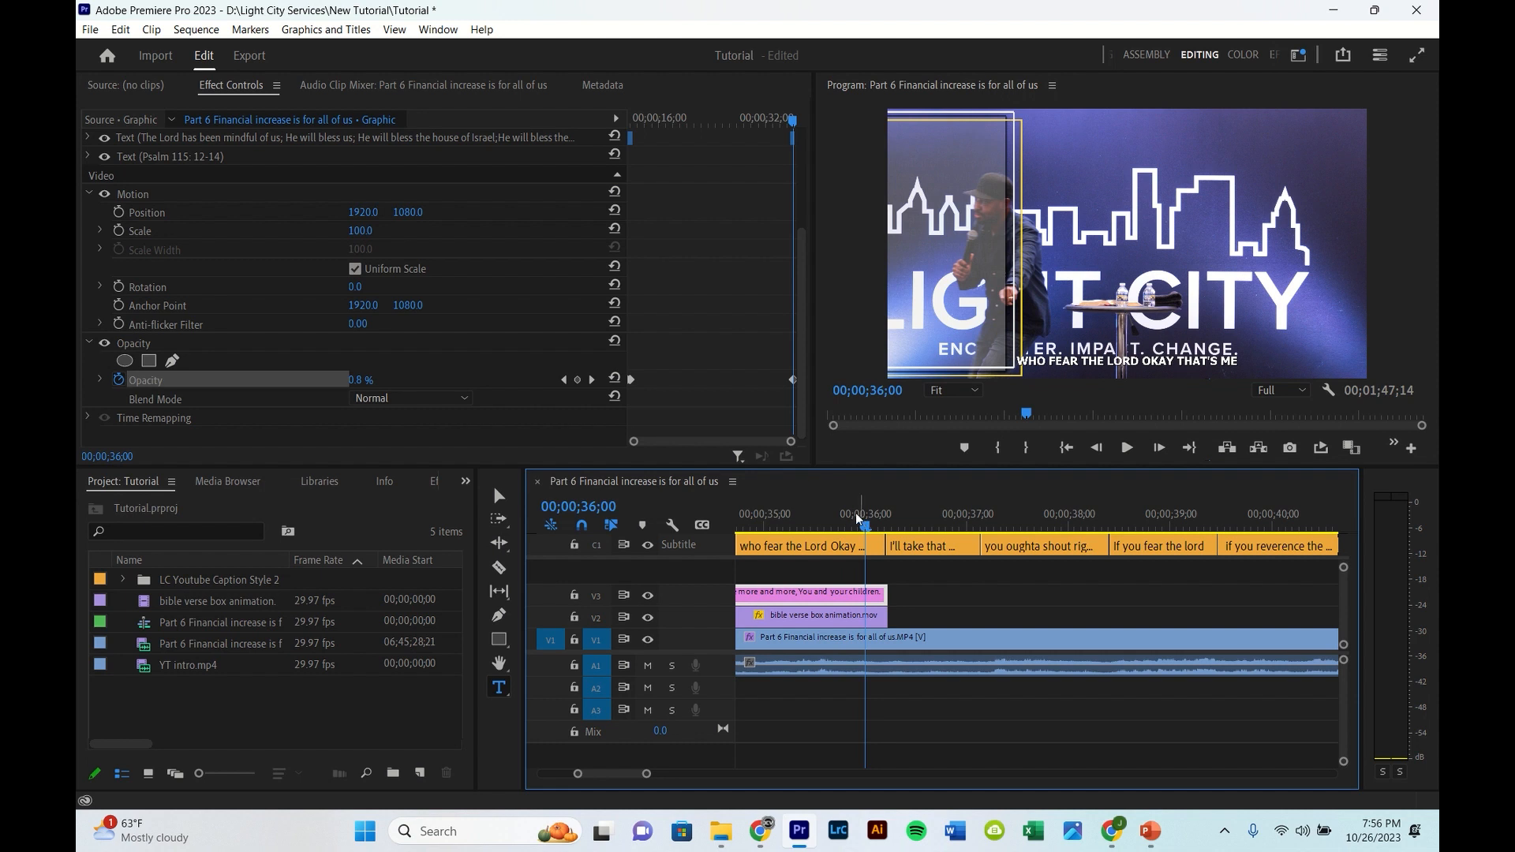
left_click_drag(373, 381, 442, 380)
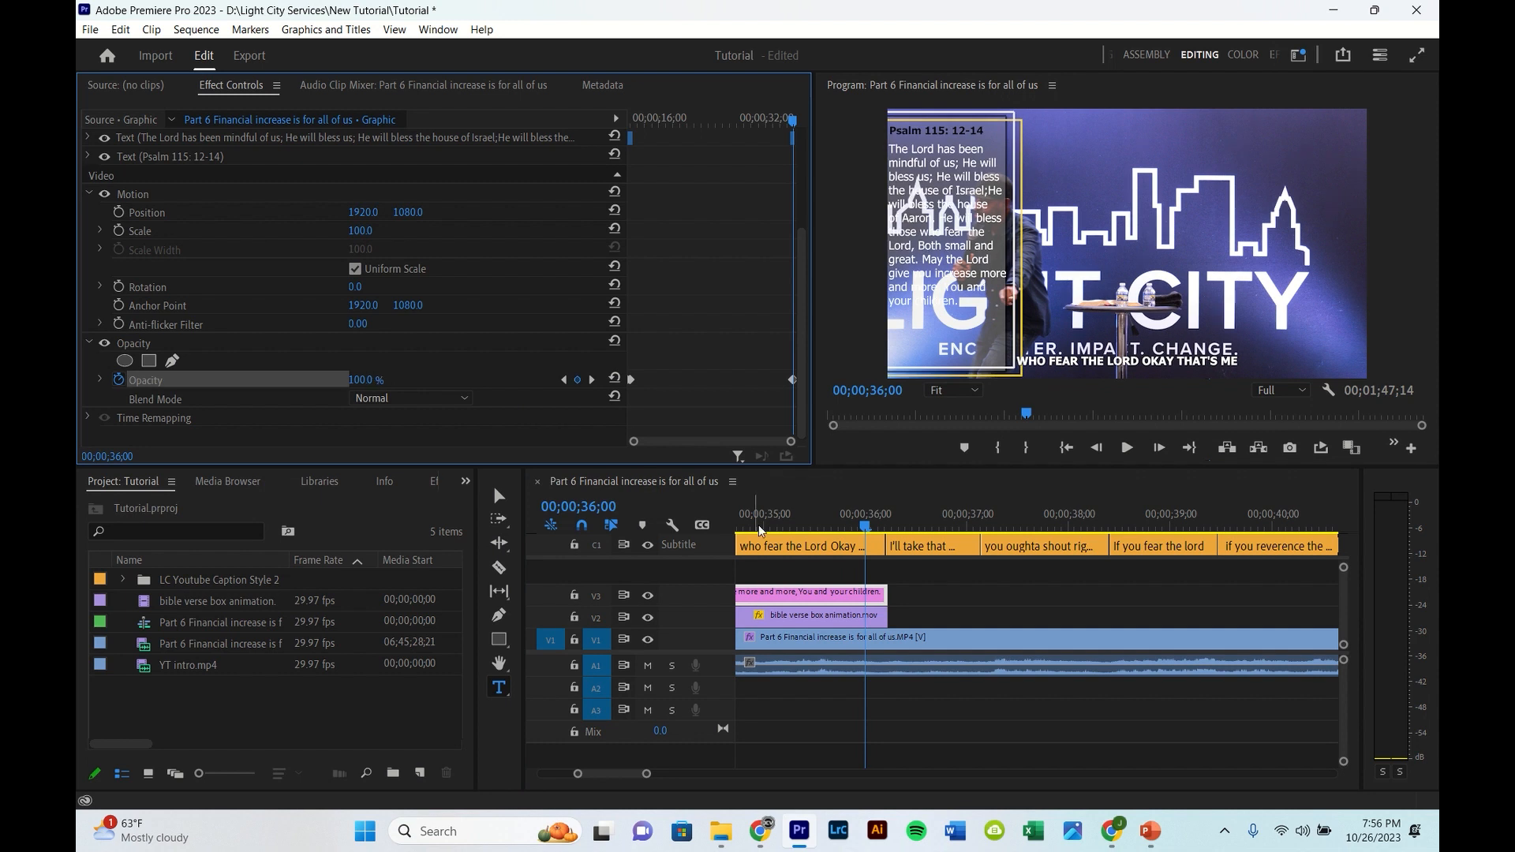
- Play back the fade-out of the verse overlay and save the project
left_click(827, 514)
key("space")
key("space")
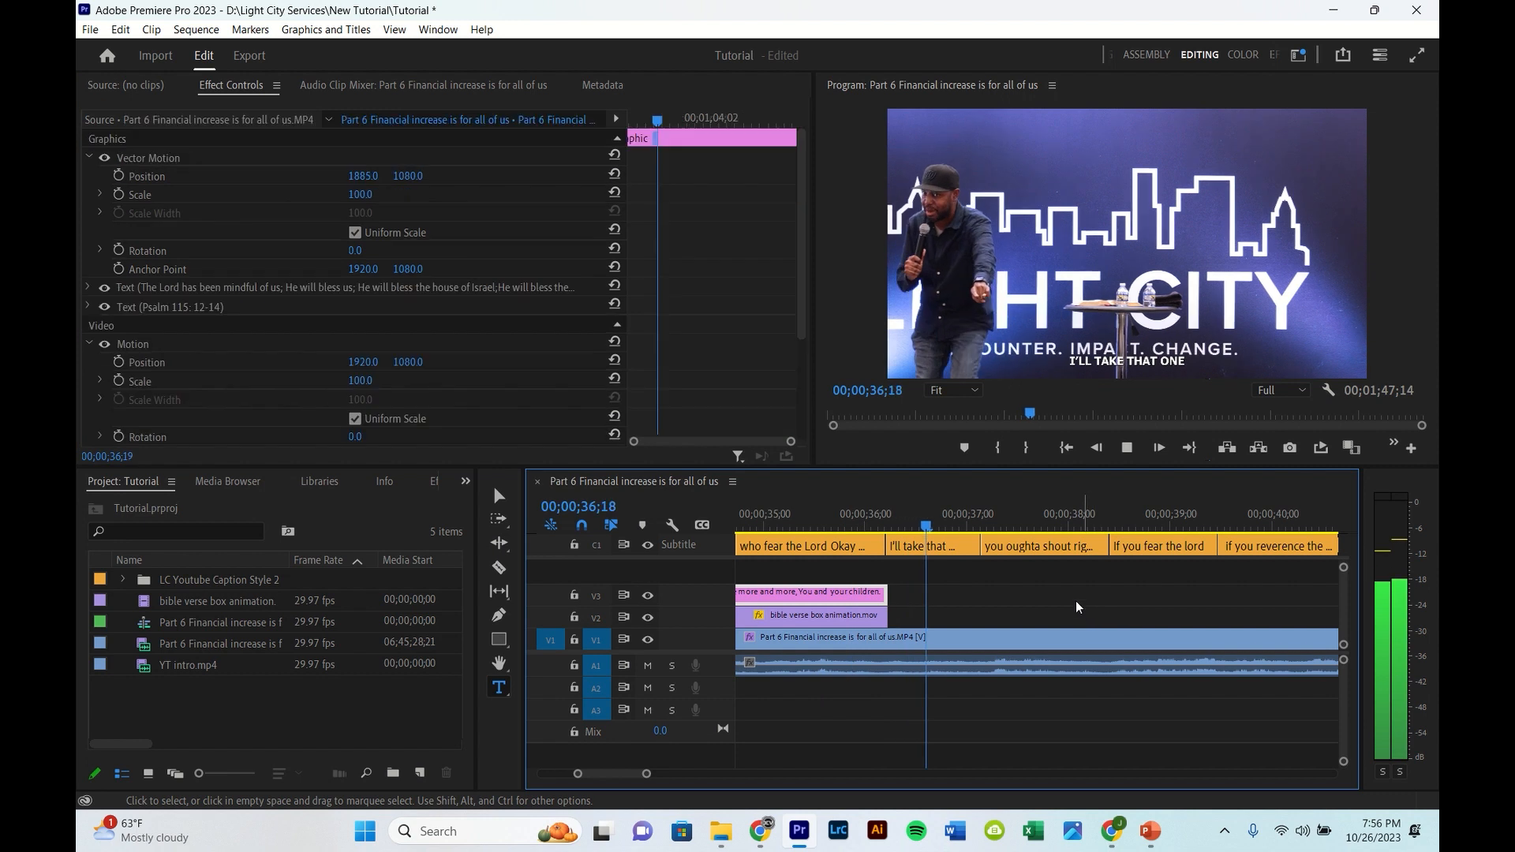
key("ctrl+s")
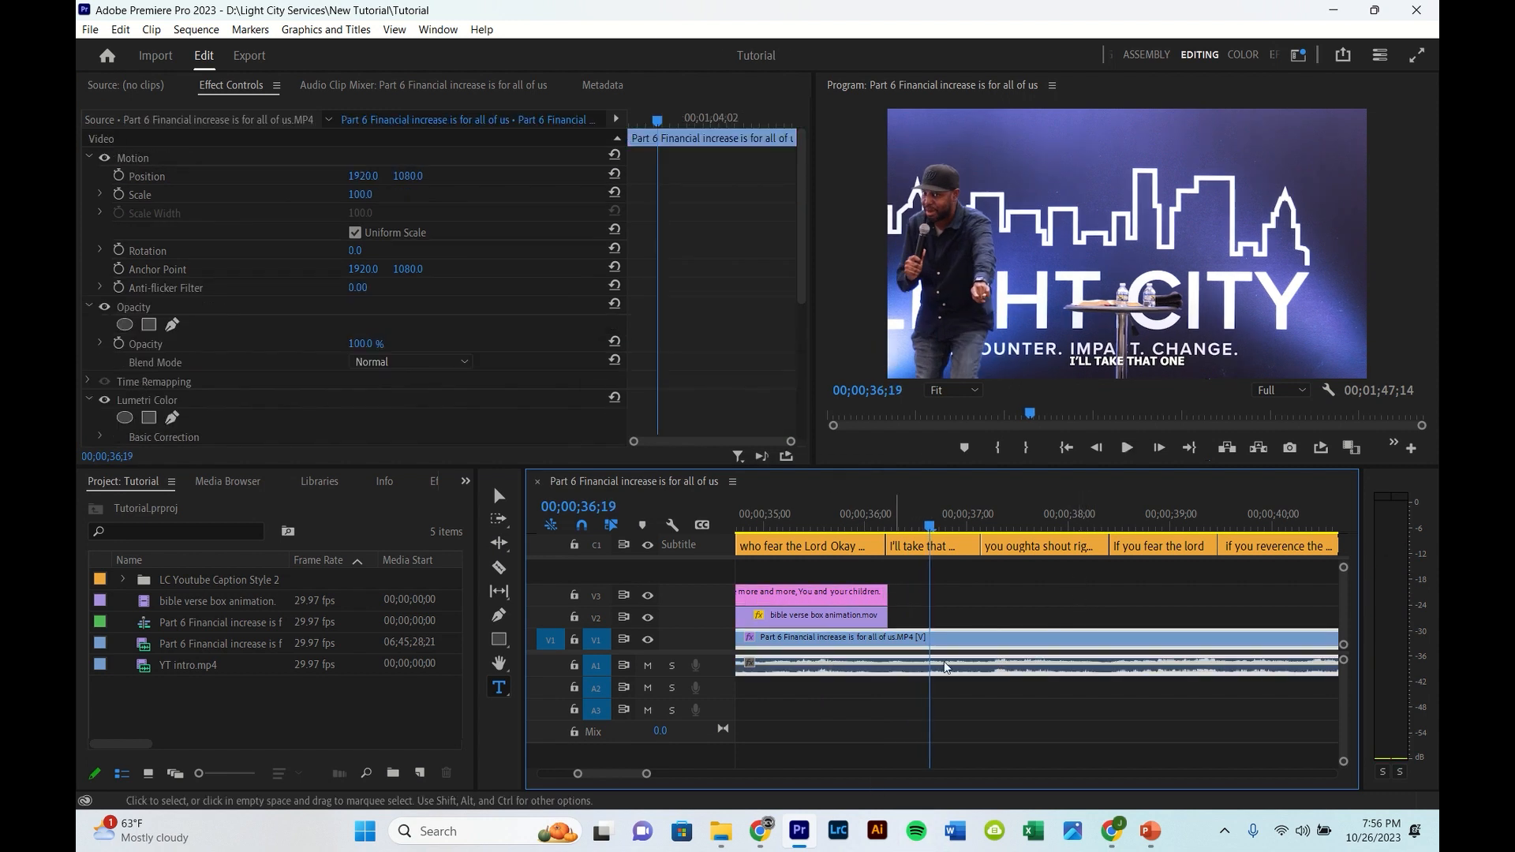
- Copy the verse text and bible verse box animation clips and paste them at 00;01;03;17, where verse 14 begins
key("minus")
key("minus")
key("minus")
key("minus")
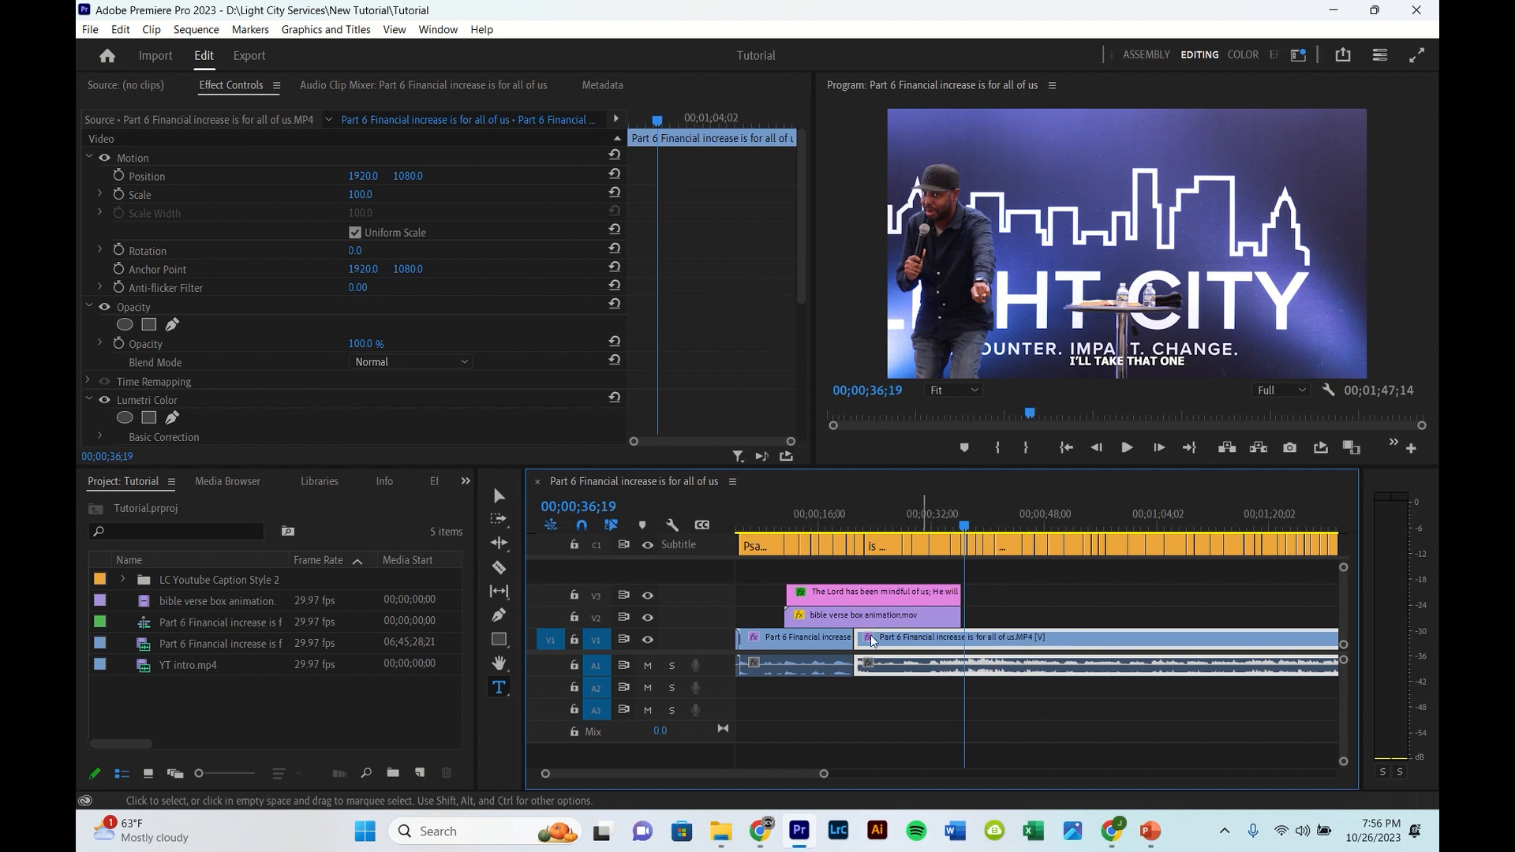
key("minus")
key("minus")
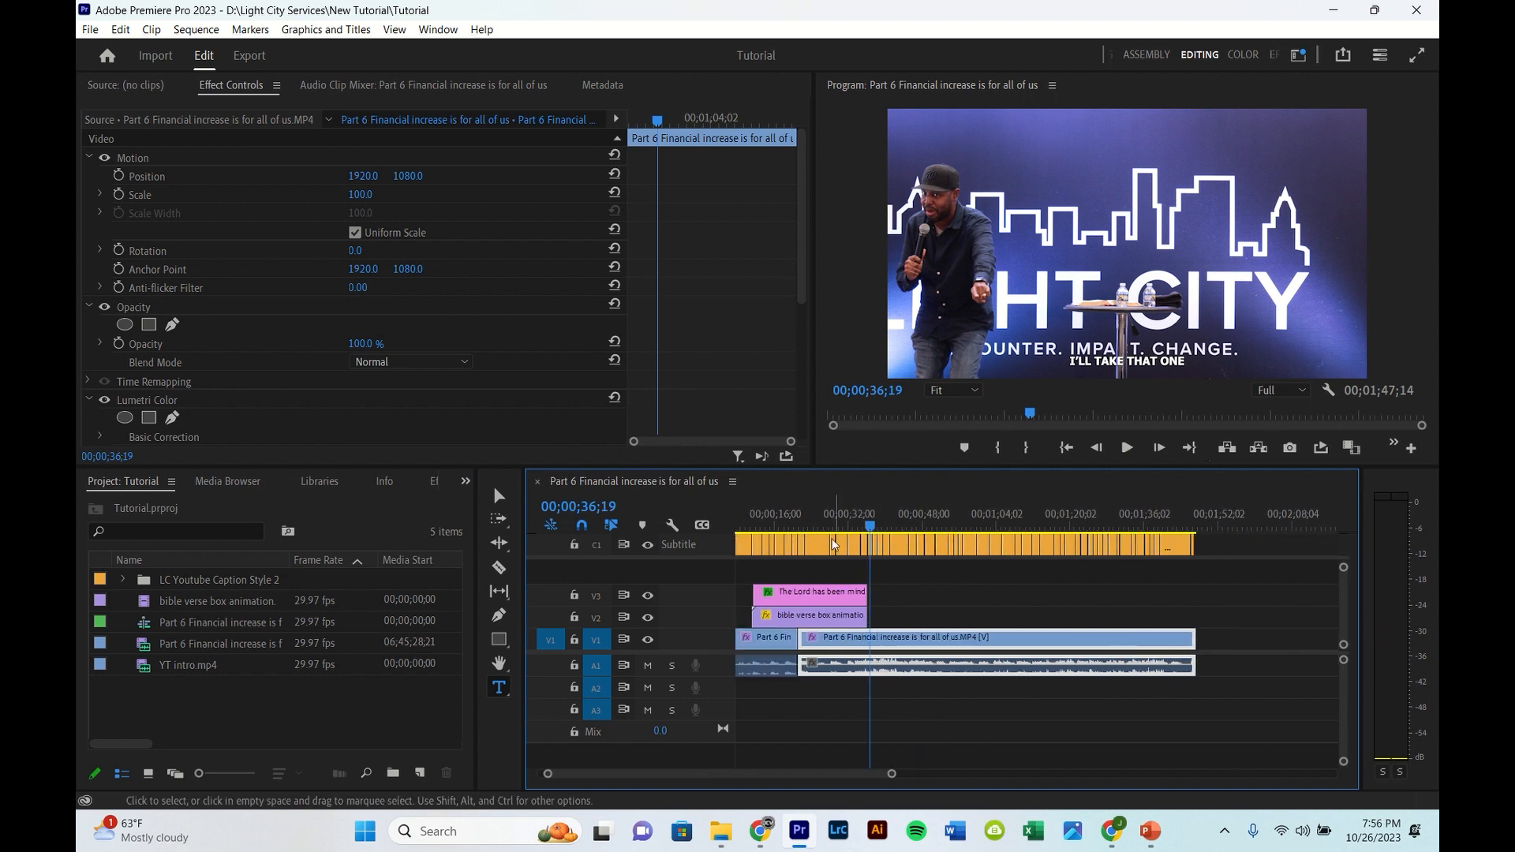
left_click(994, 518)
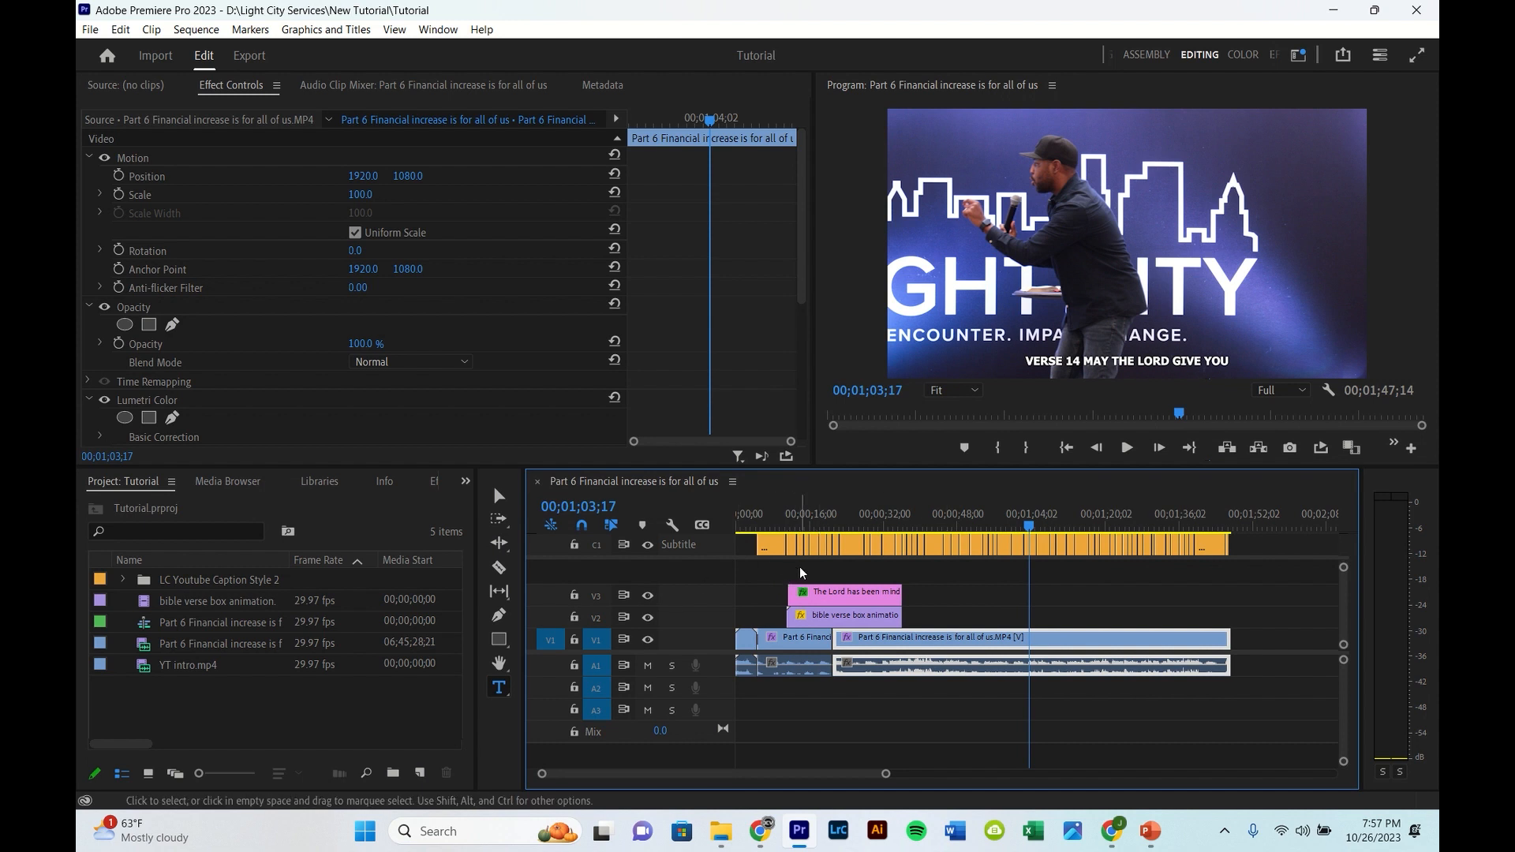
left_click_drag(833, 579, 841, 612)
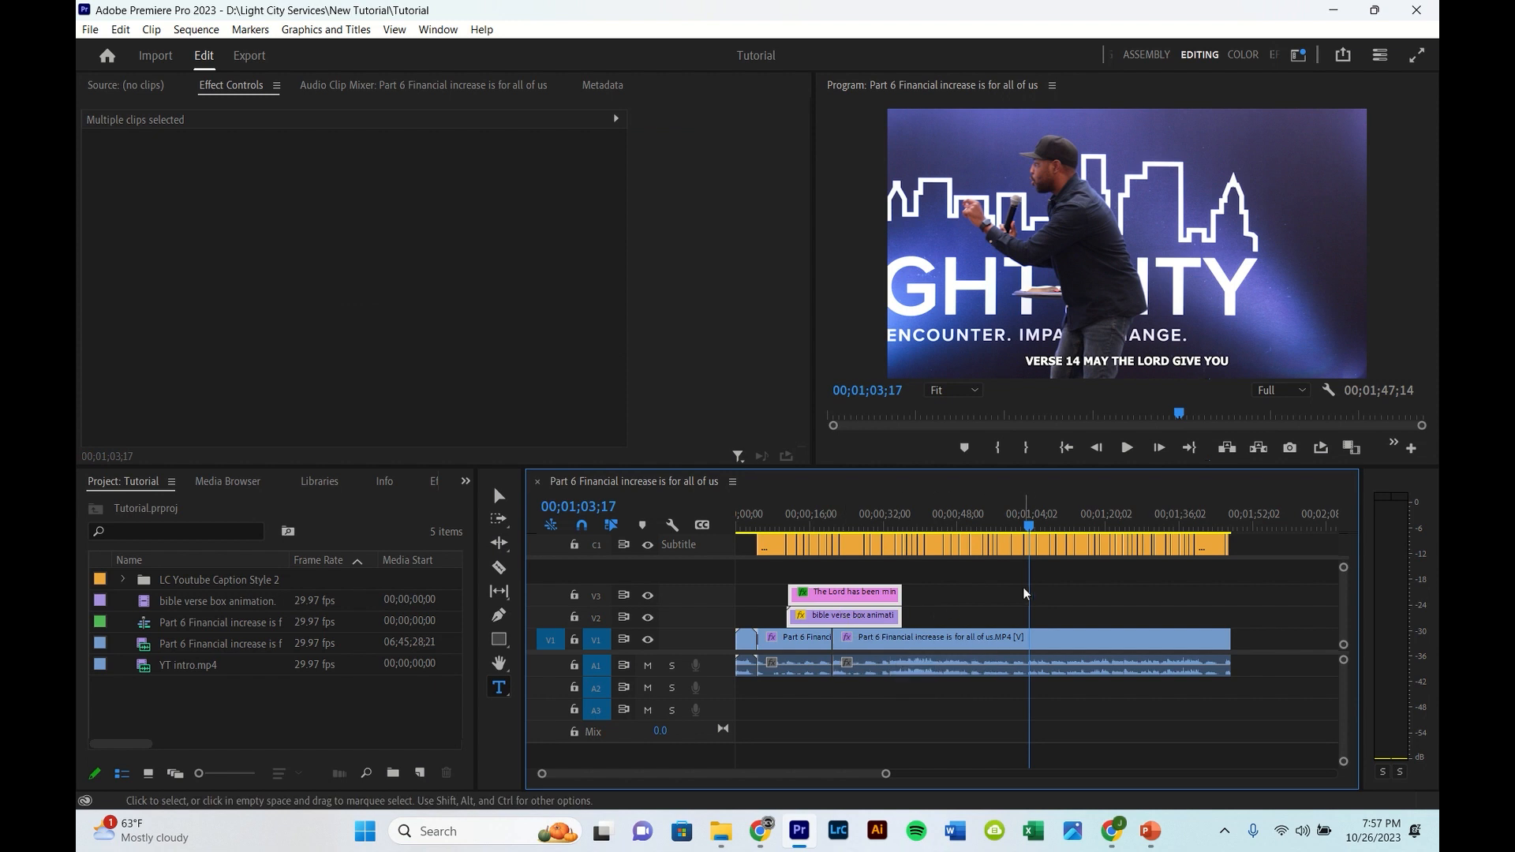
key("ctrl+v")
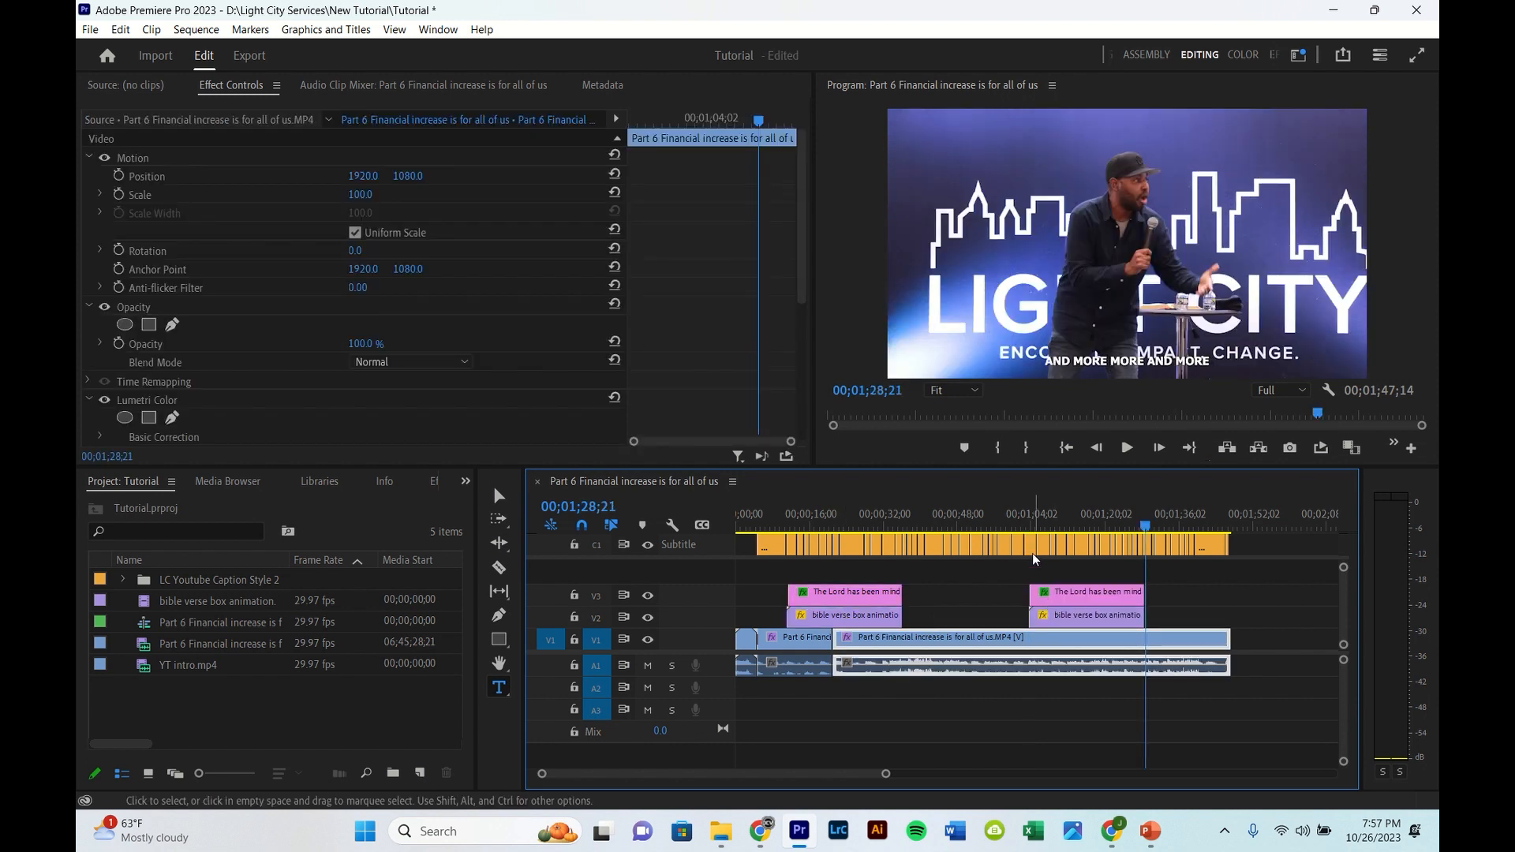
- Split the pasted verse text and box animation clips at 00;01;11;21 and delete the parts after the cut
left_click(1109, 520)
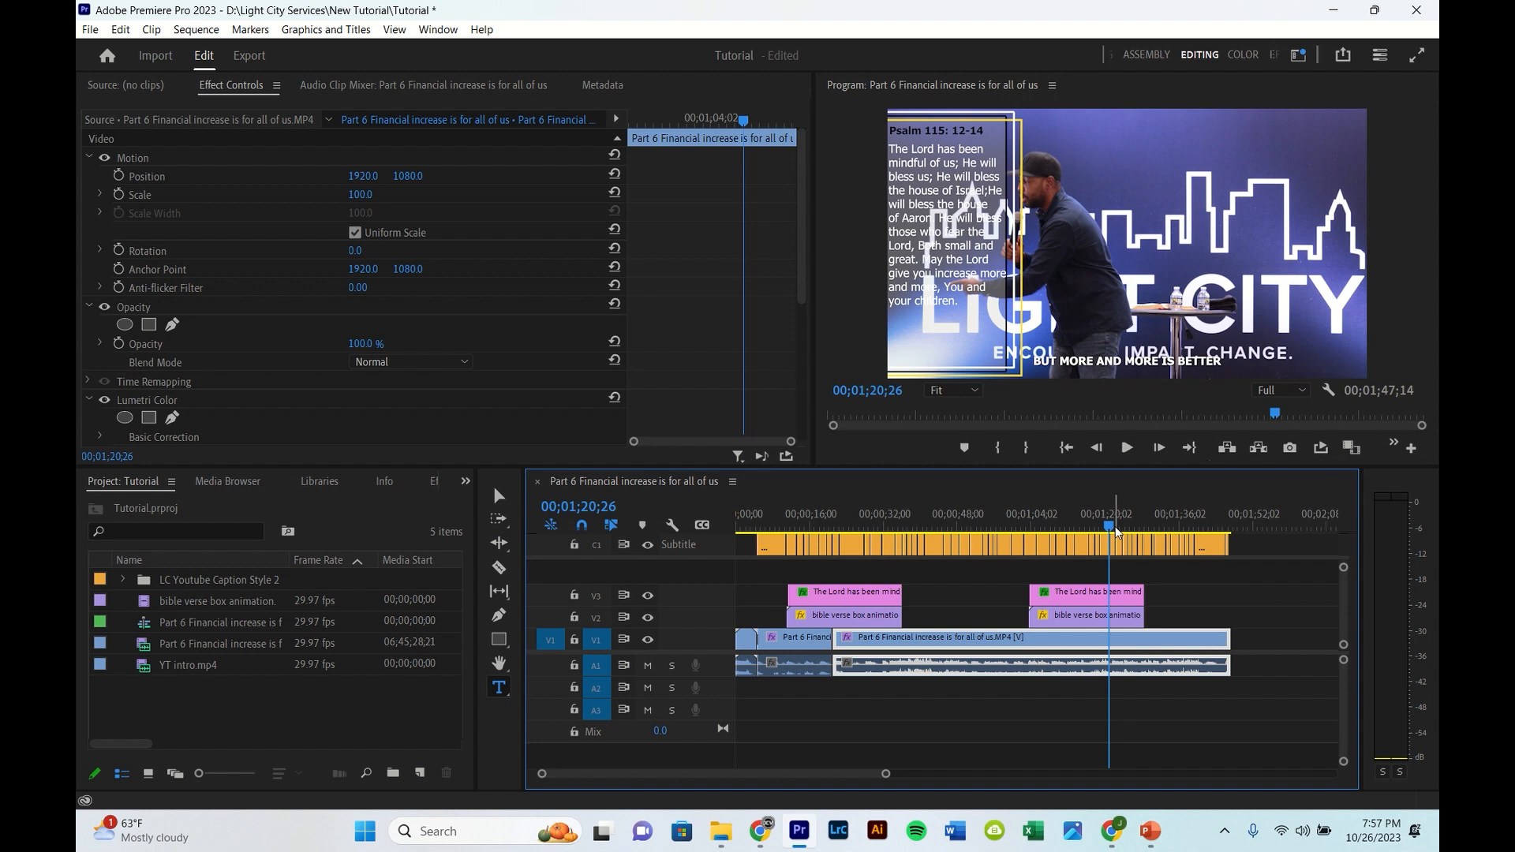
scroll(1113, 521, "up", 3)
key("space")
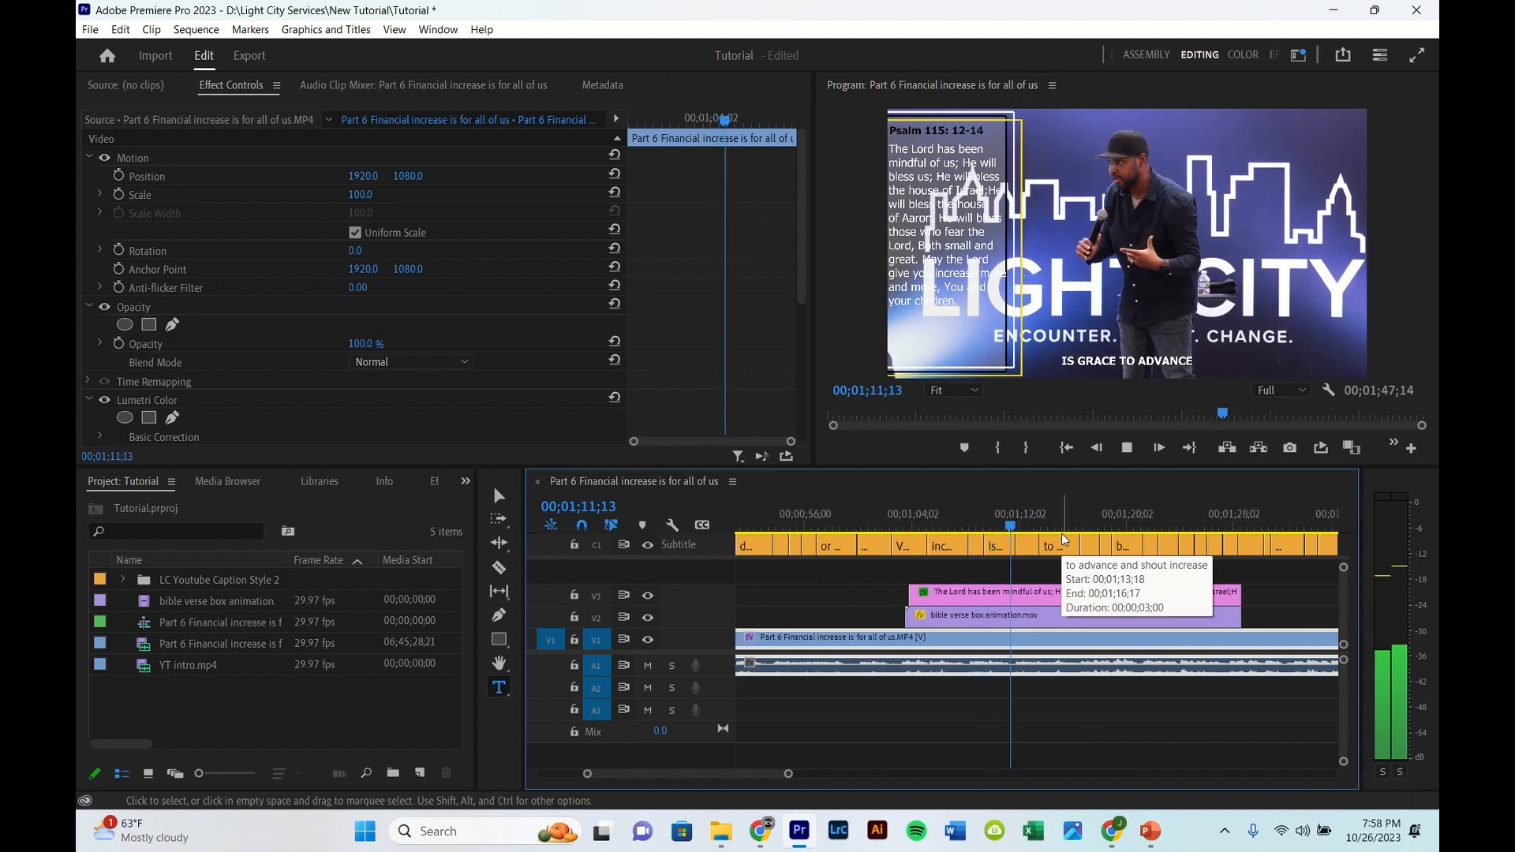
key("space")
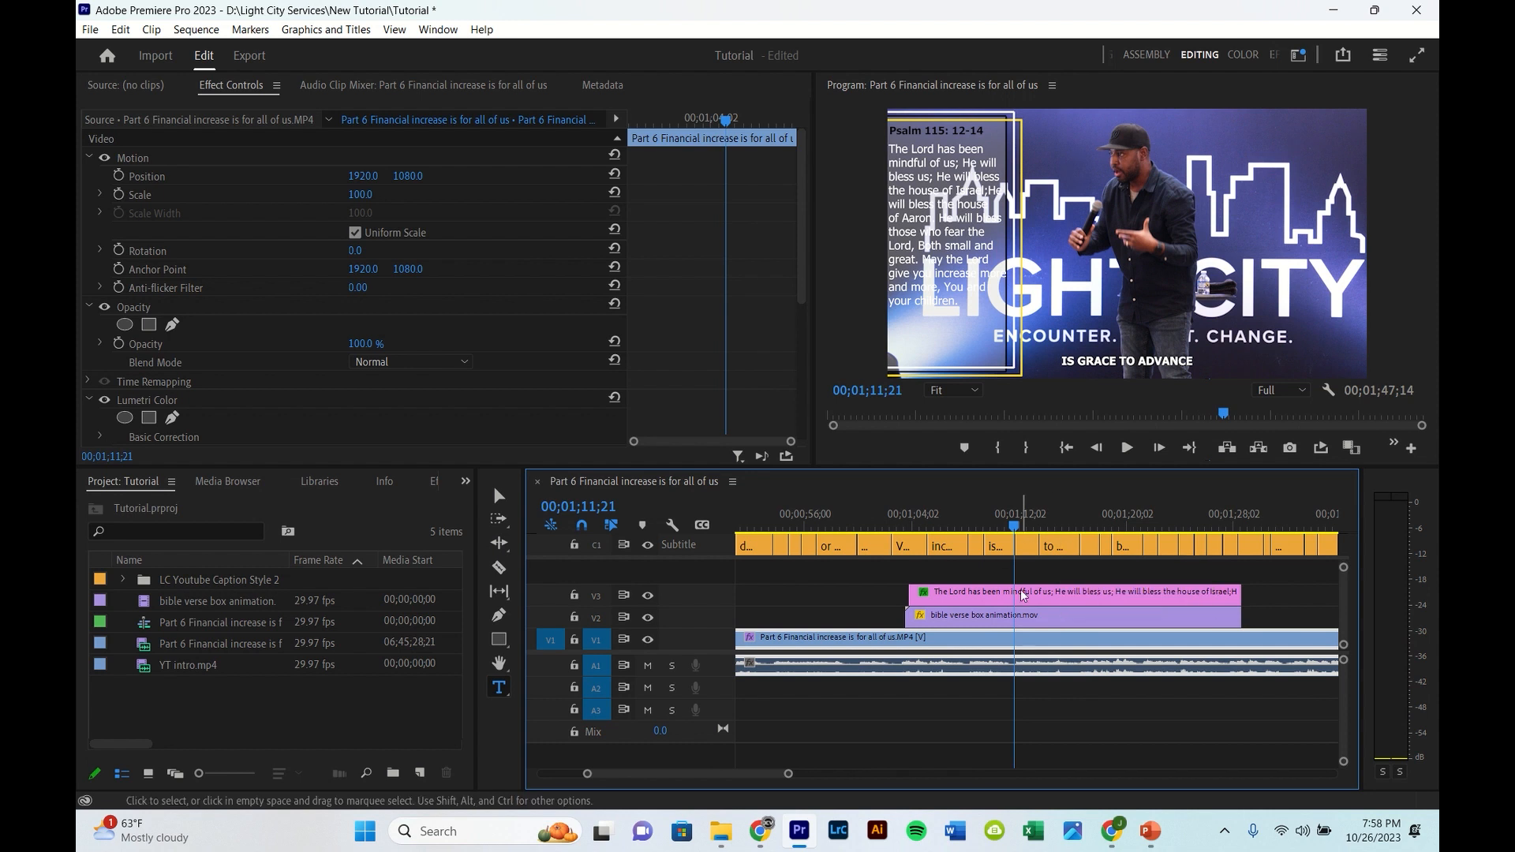
left_click_drag(1035, 572, 1029, 616)
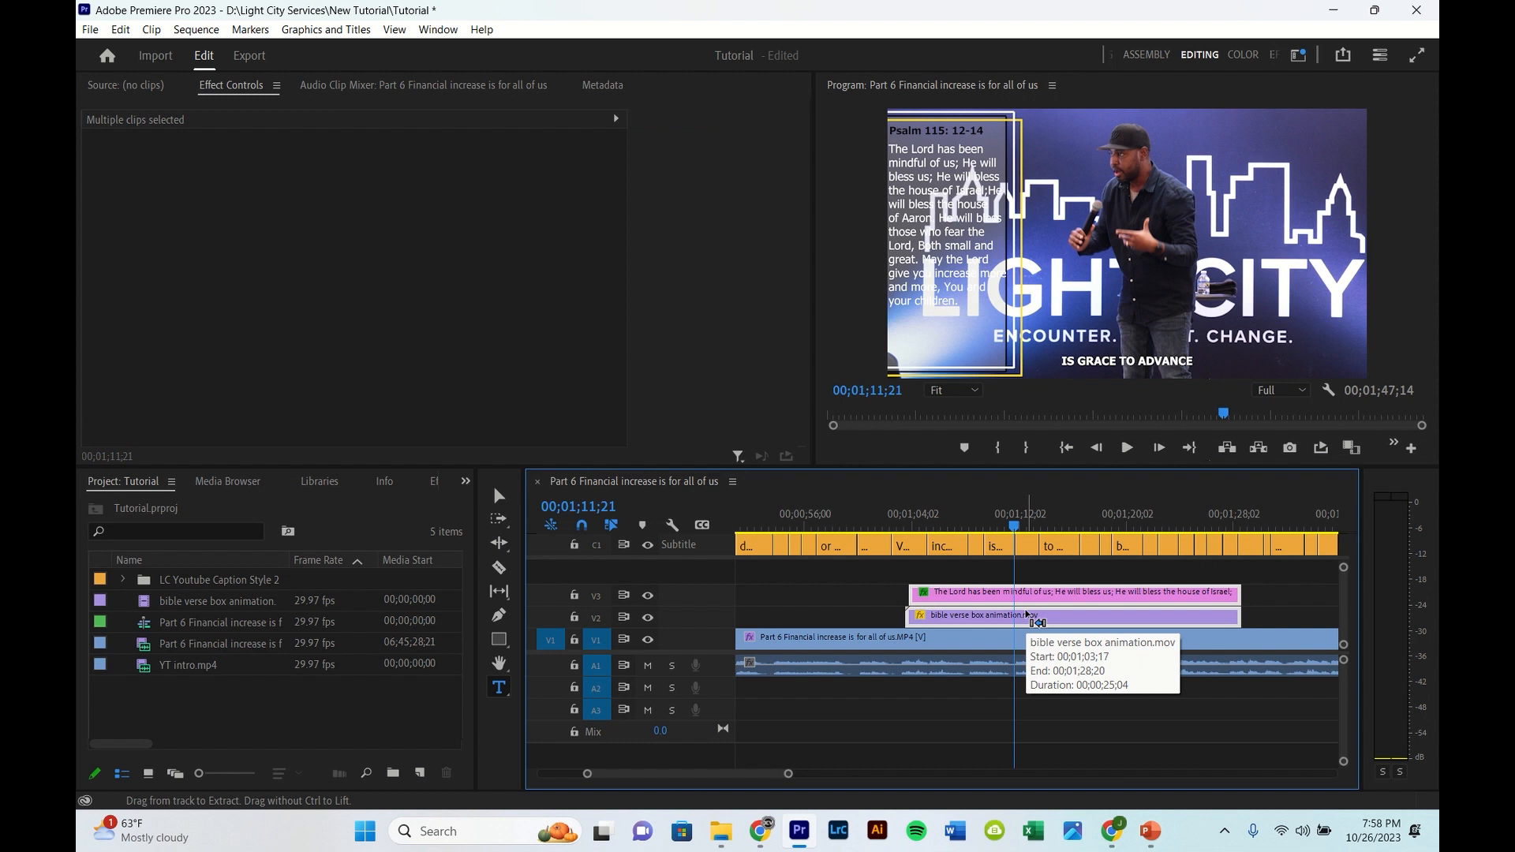
key("ctrl+k")
left_click_drag(1093, 583, 1088, 617)
key("Delete")
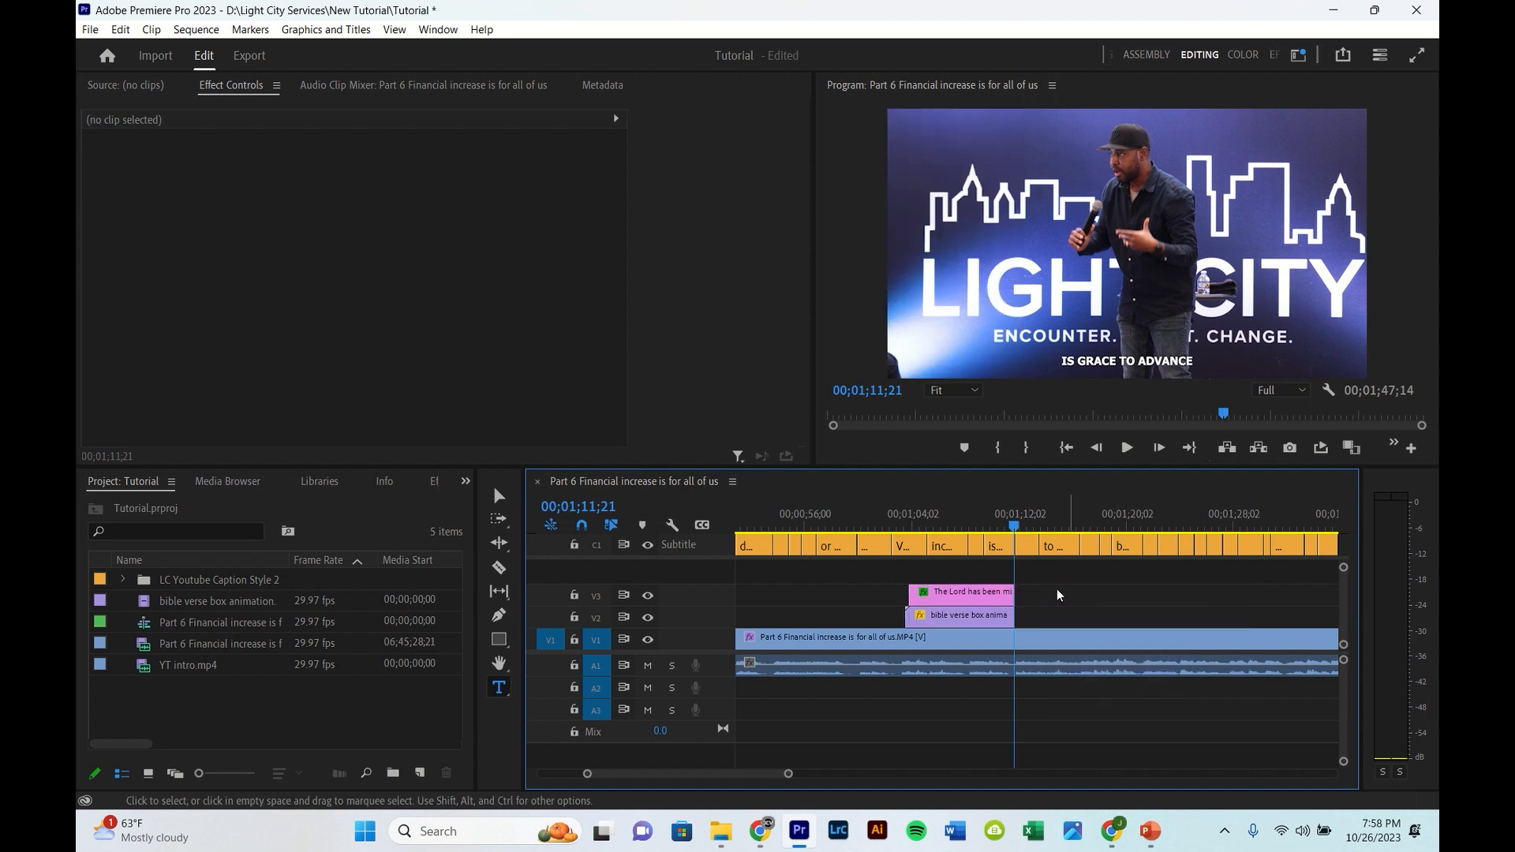
- Add 100% opacity keyframes at 00;01;11;16 to the second bible verse box animation clip and the verse text clip above it
key("equal")
key("equal")
key("equal")
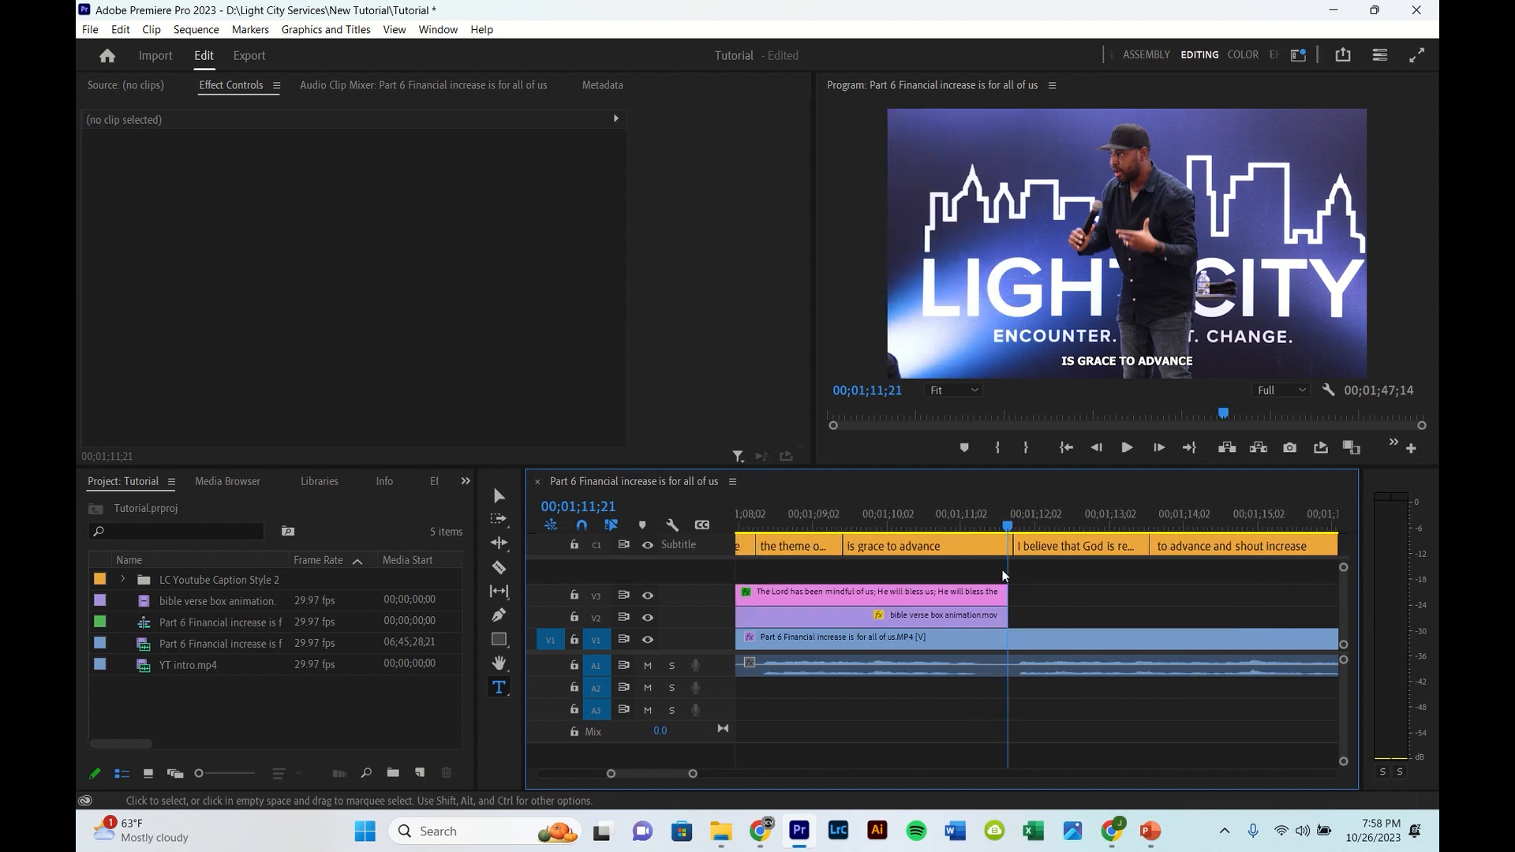
key("equal")
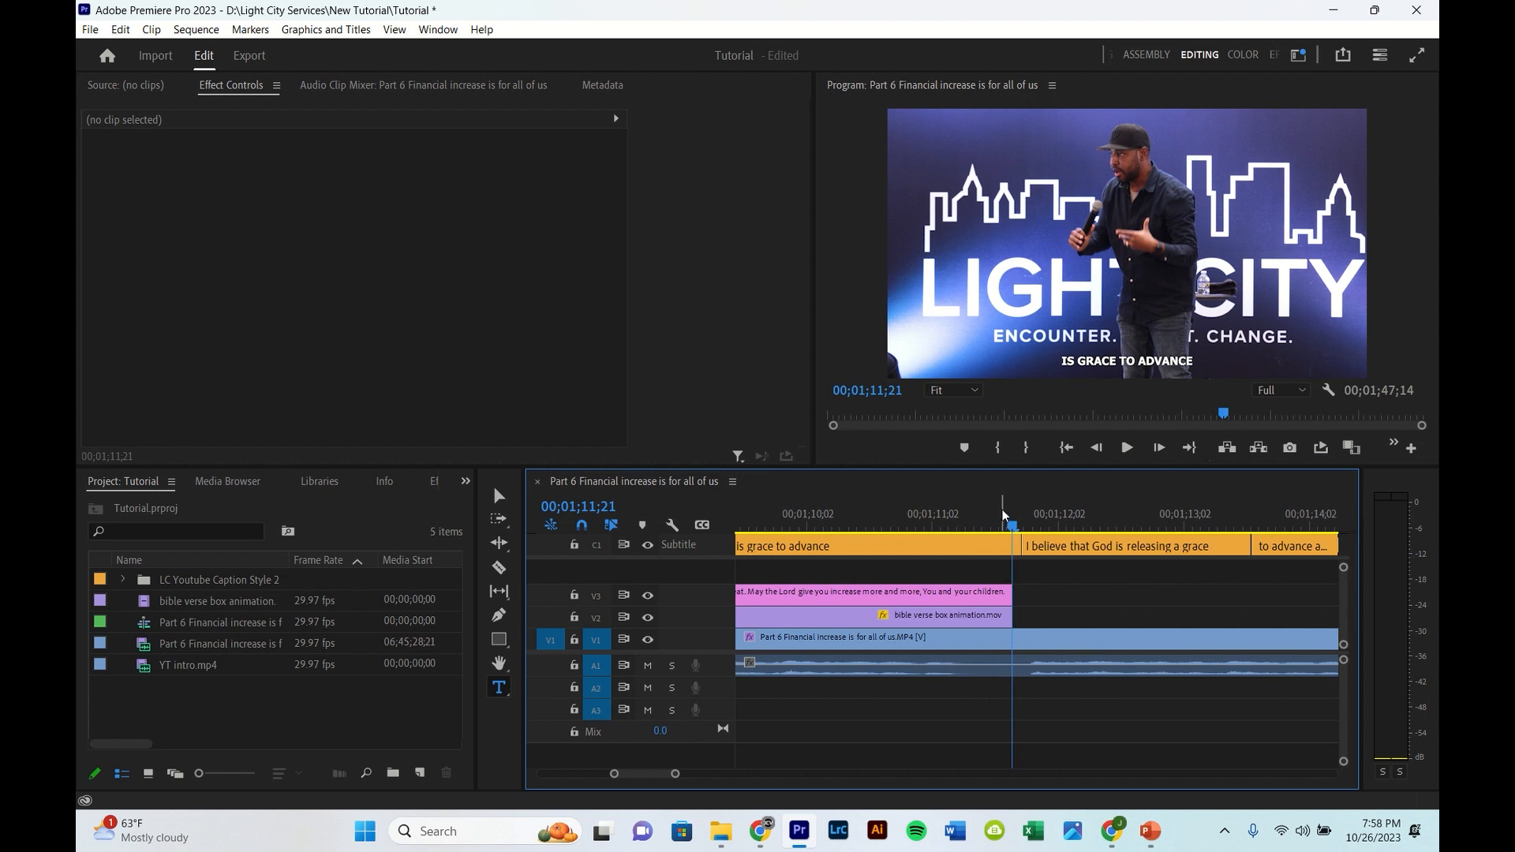
mouse_move(1004, 515)
left_mouse_down()
mouse_move(984, 527)
mouse_move(1018, 528)
mouse_move(993, 527)
left_mouse_up()
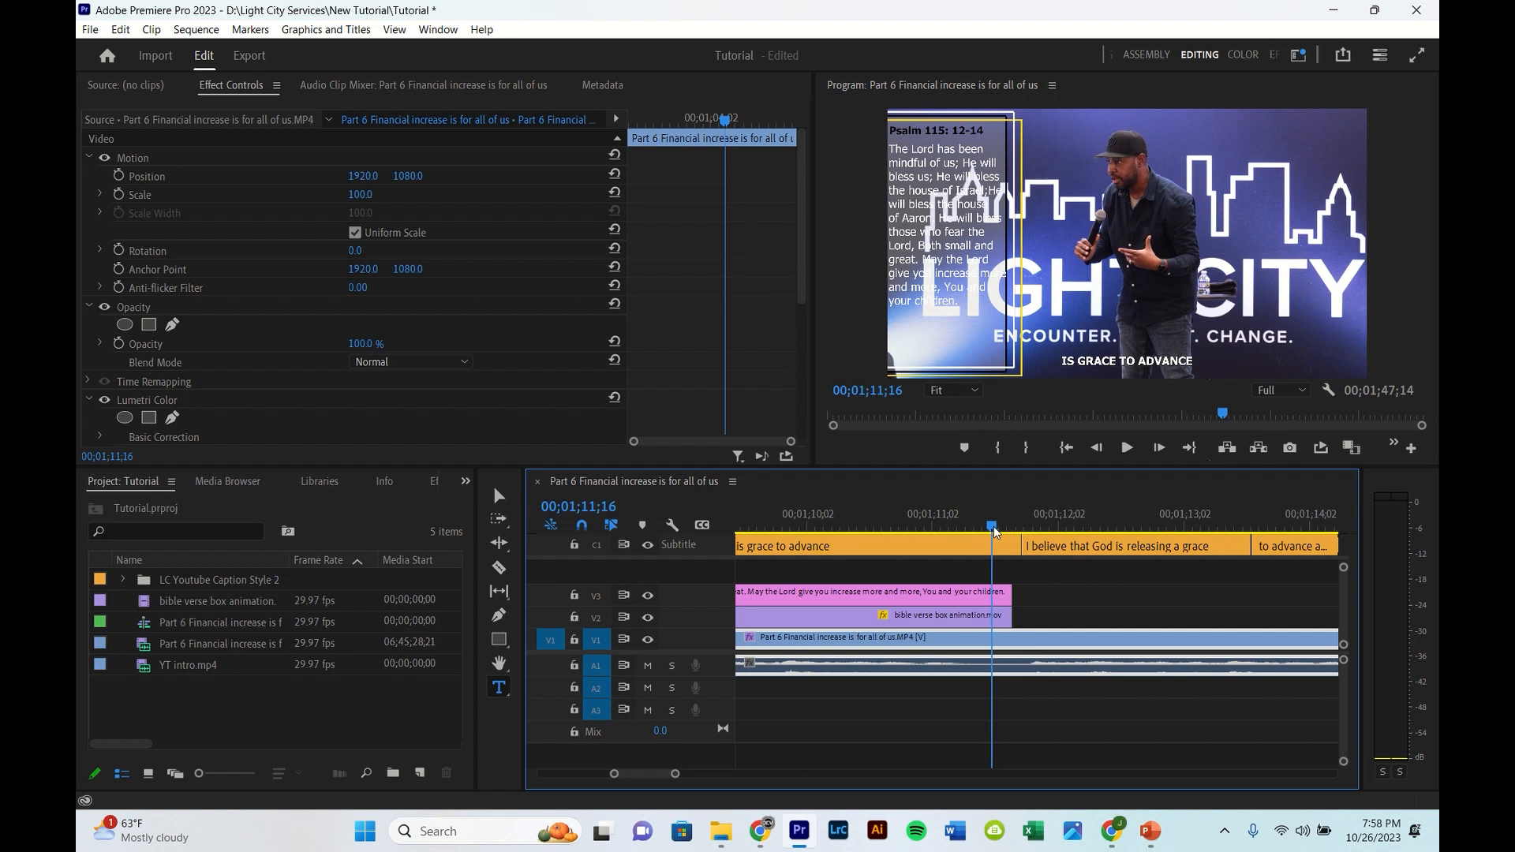
left_click(987, 617)
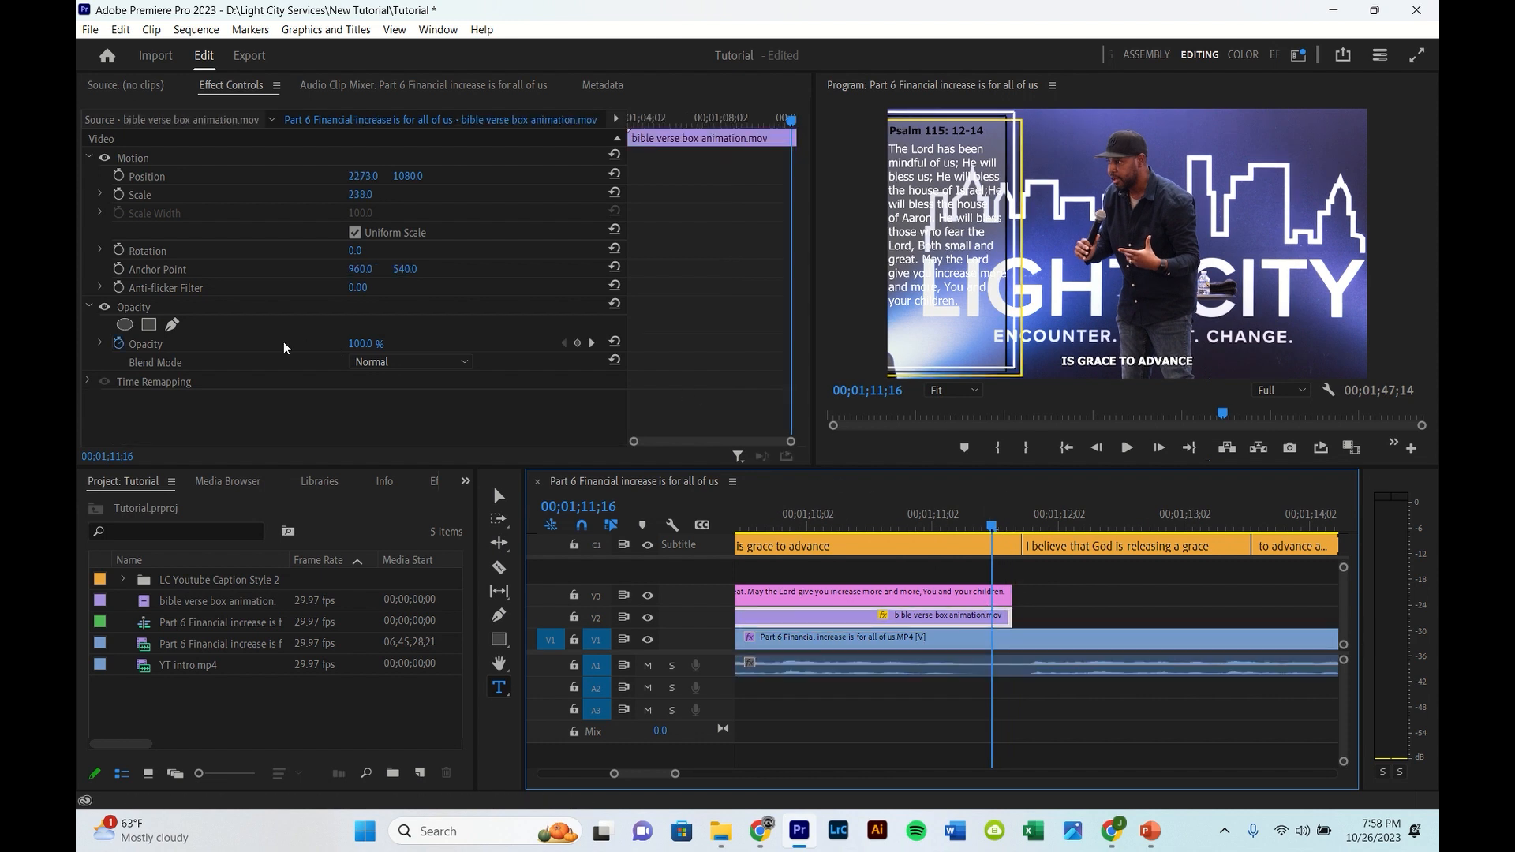
left_click(576, 344)
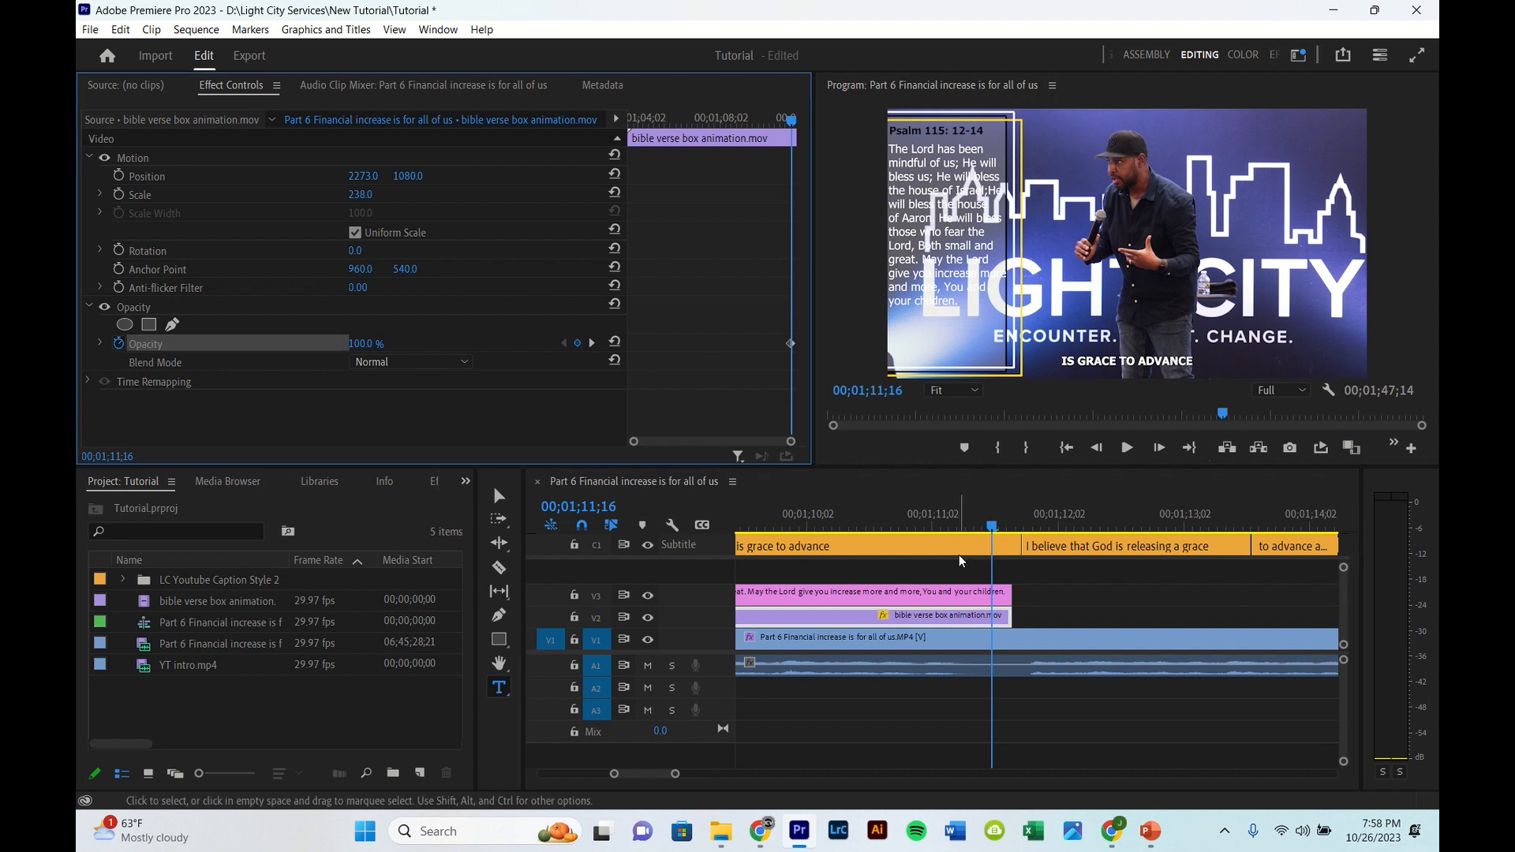
left_click(956, 591)
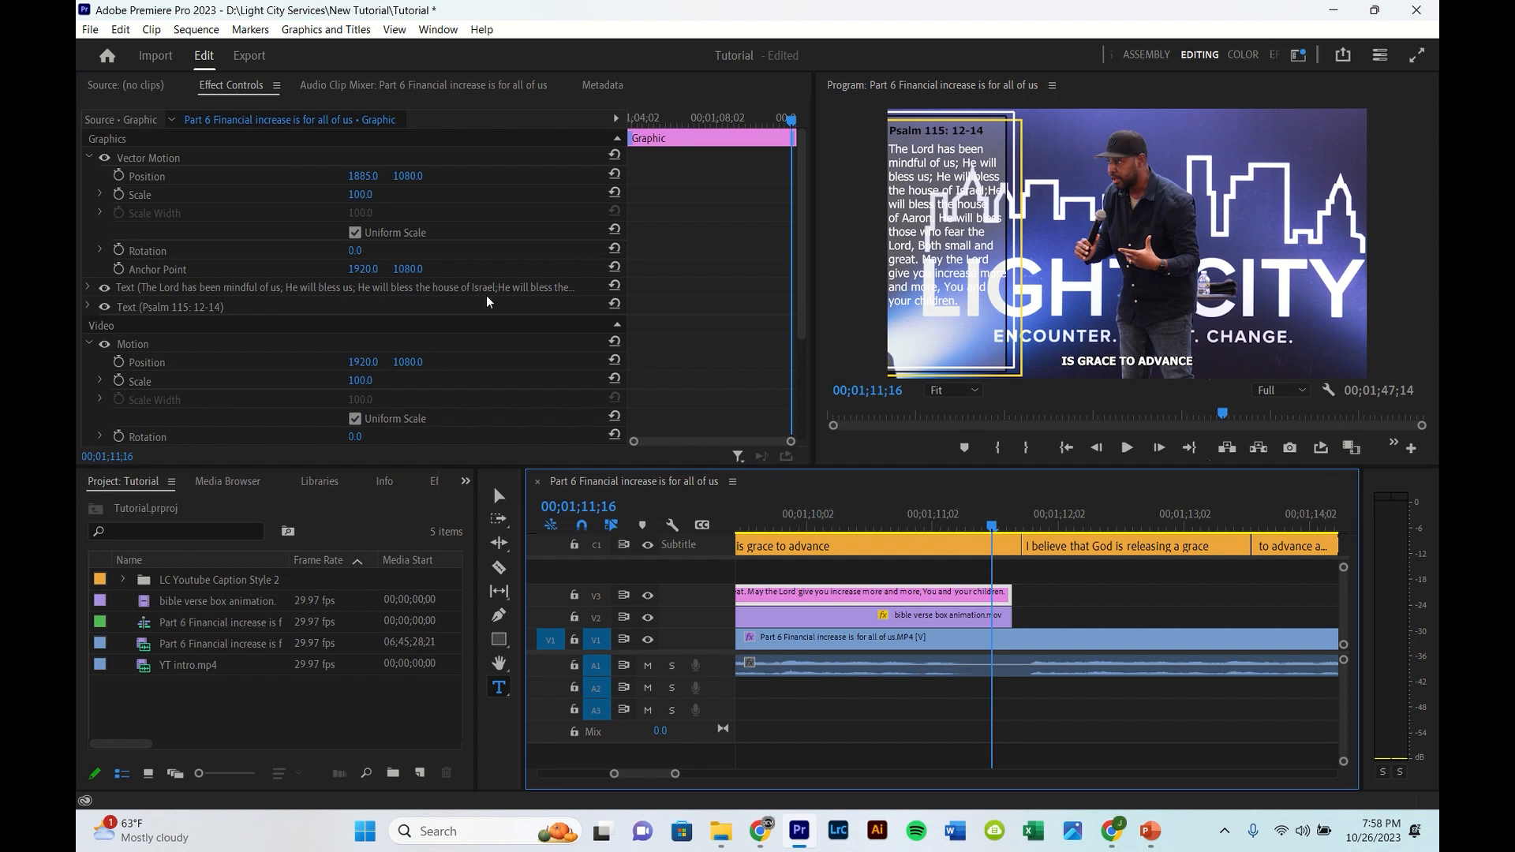
scroll(486, 295, "down", 1)
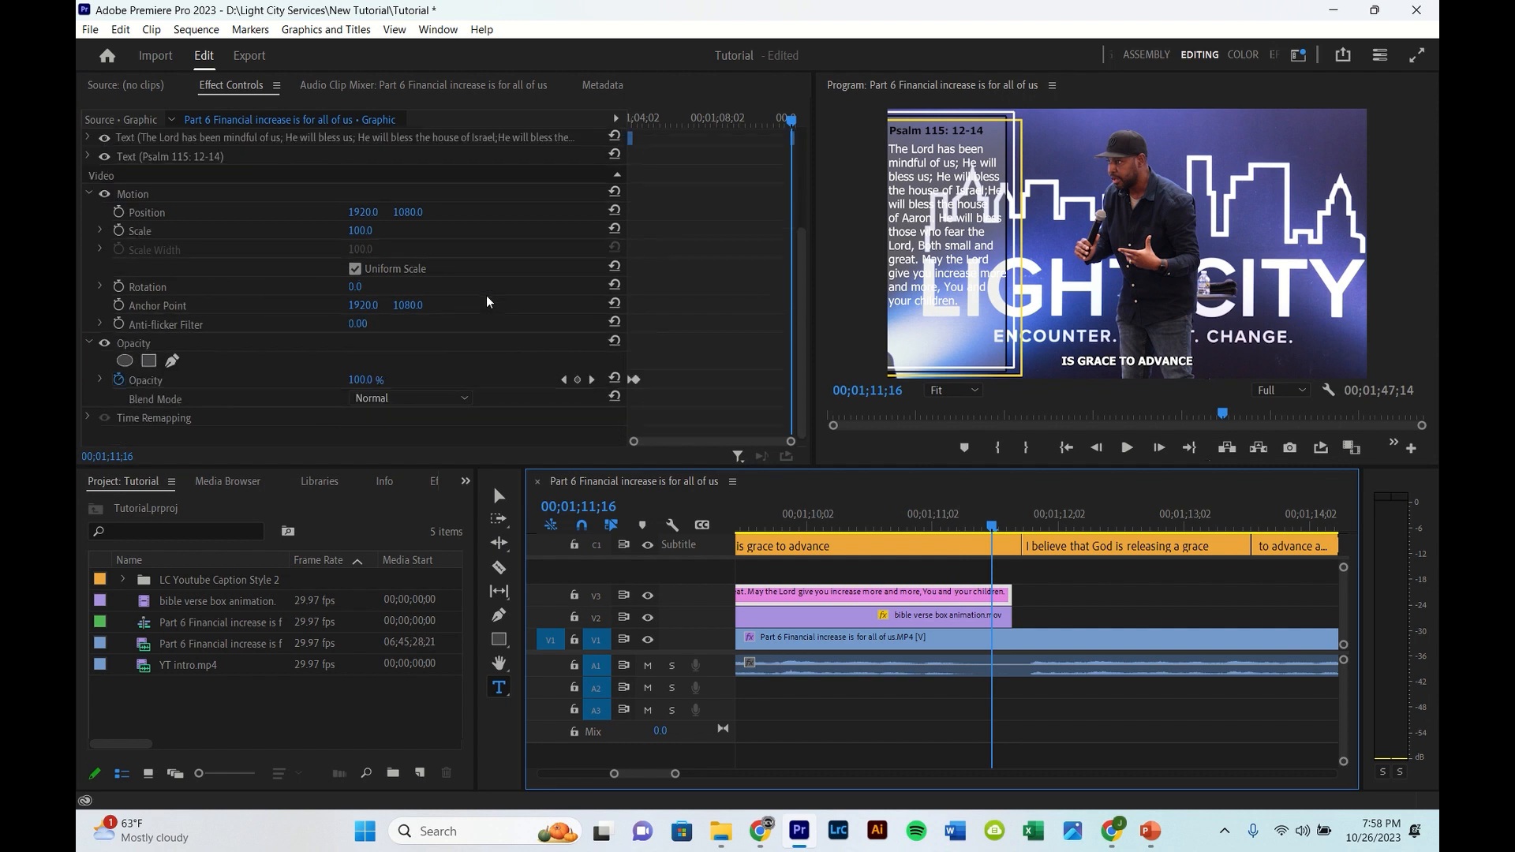
left_click(578, 379)
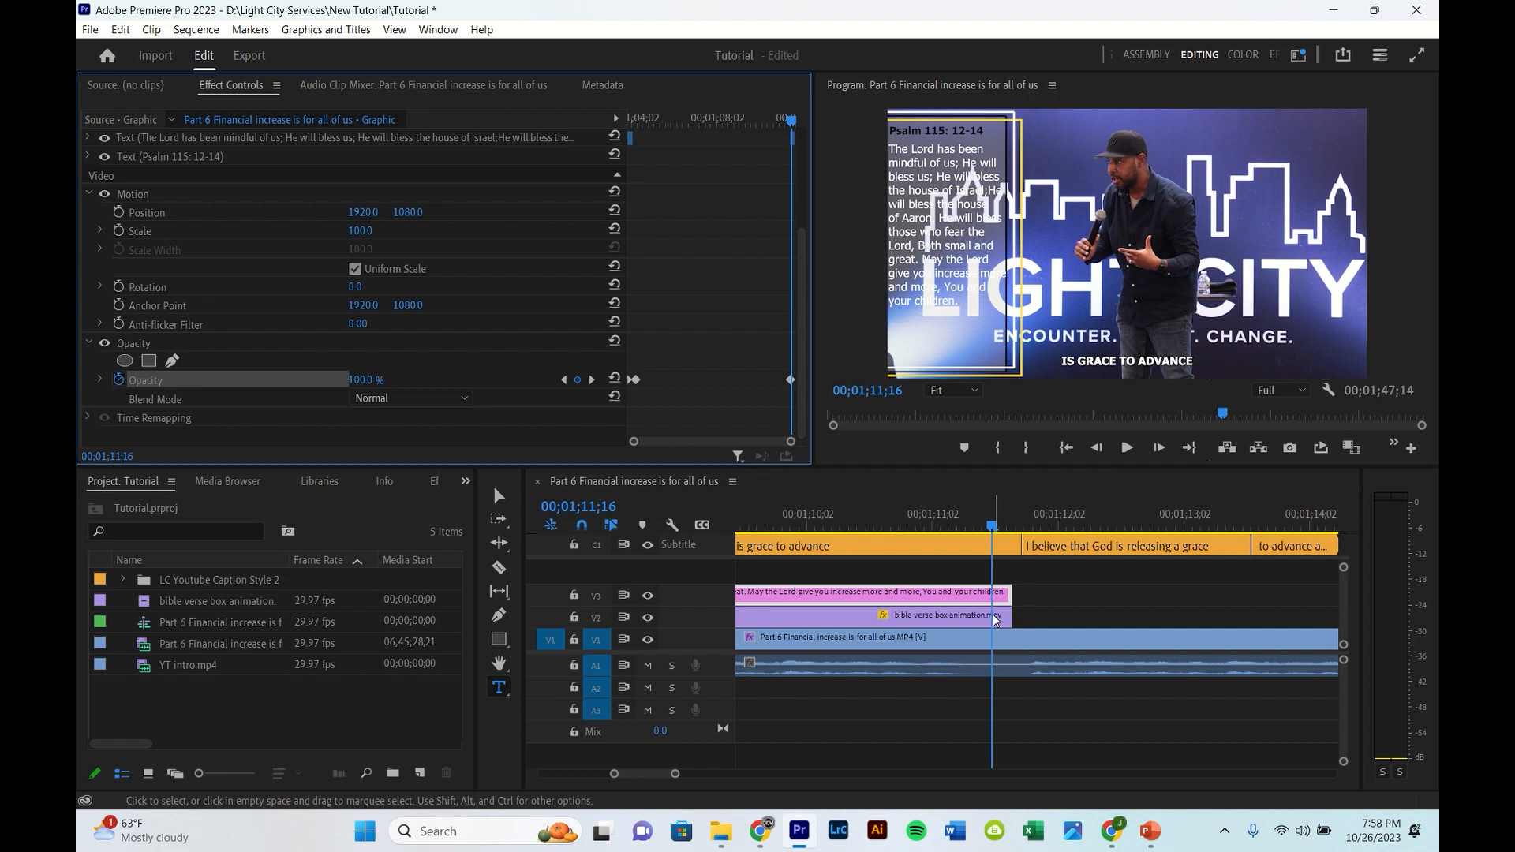
- Set opacity to 0% at 00;01;11;20 on the second verse box animation and verse text clips to fade both out
left_click(1026, 601)
key("=")
left_click(1016, 615)
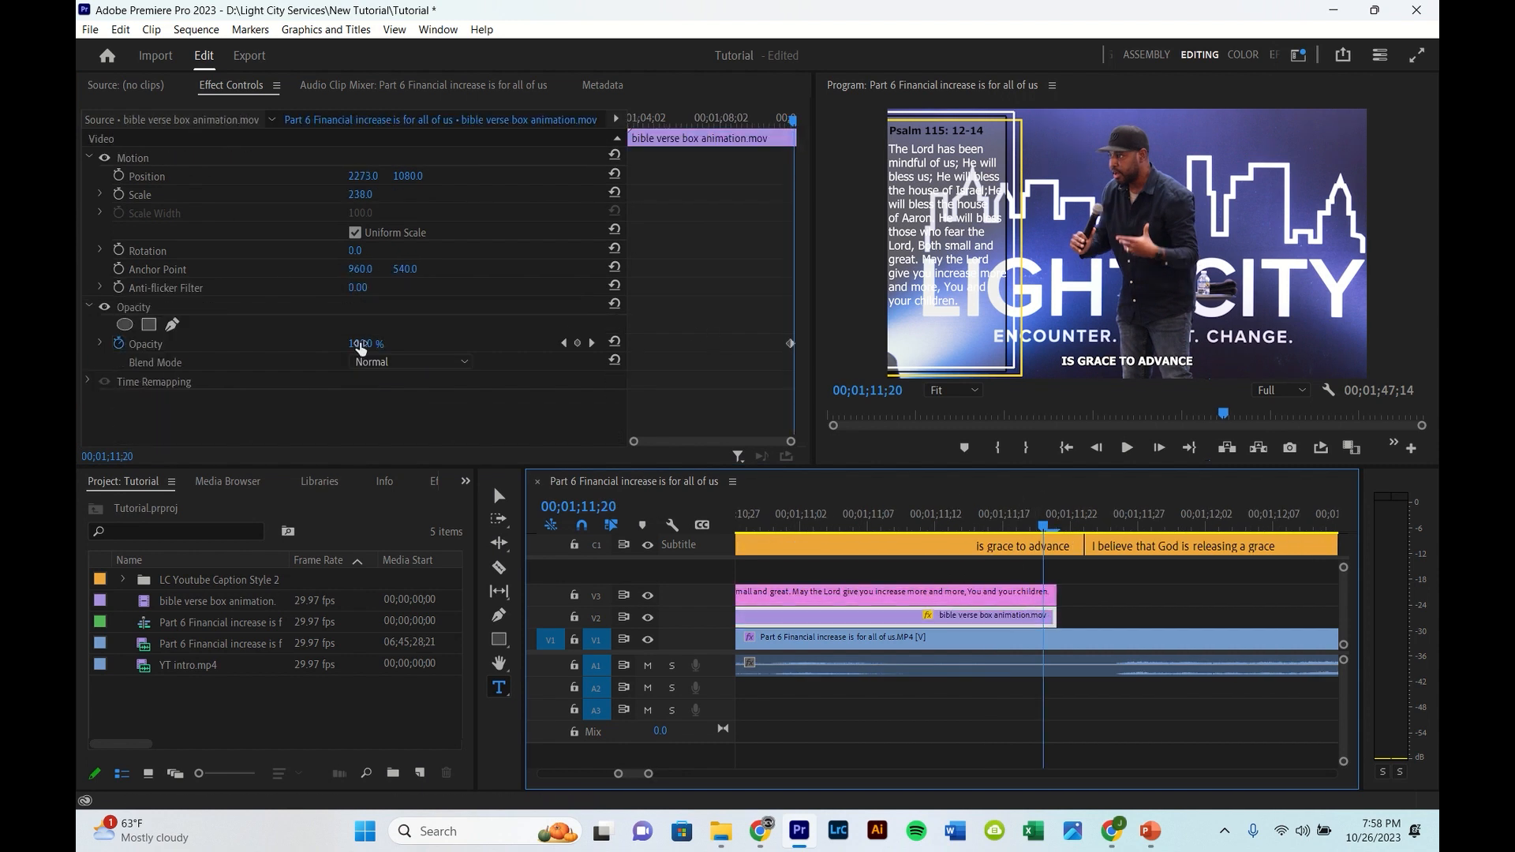
left_click_drag(359, 347, 269, 347)
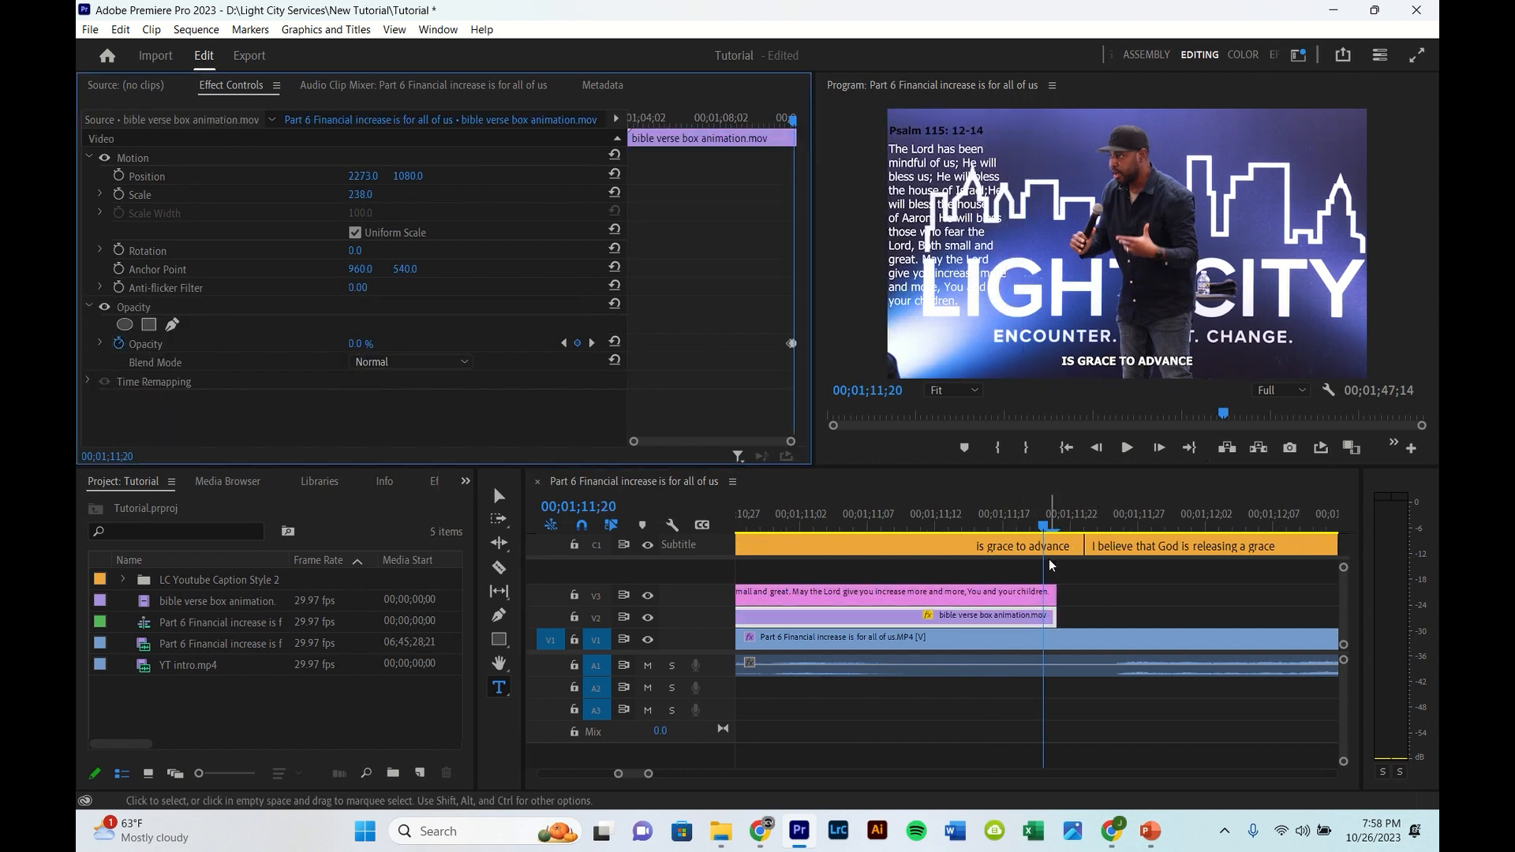
left_click(1030, 598)
scroll(579, 316, "down", 2)
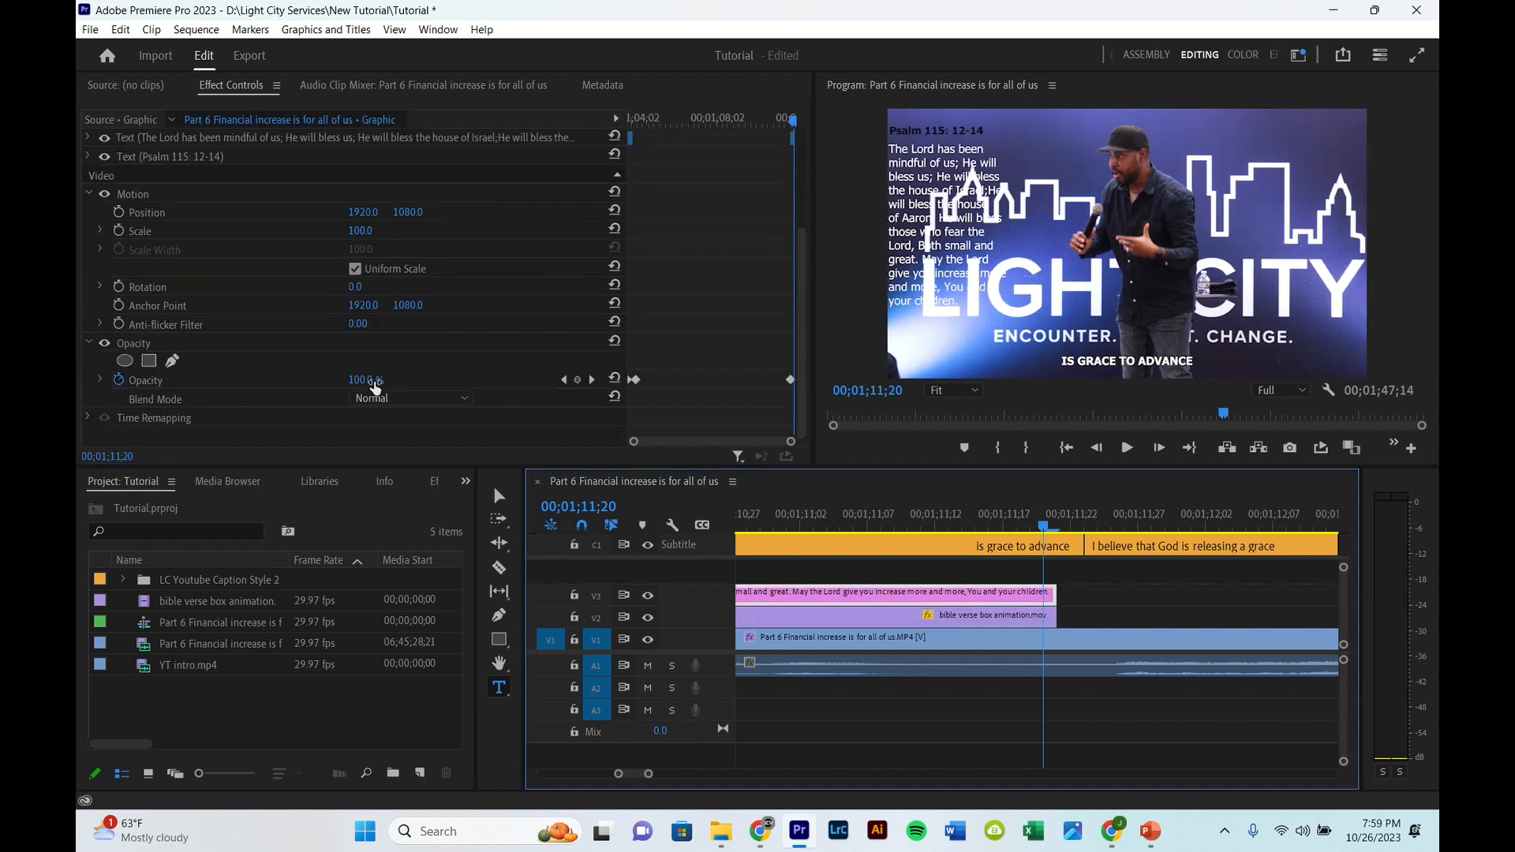
left_click_drag(367, 379, 264, 378)
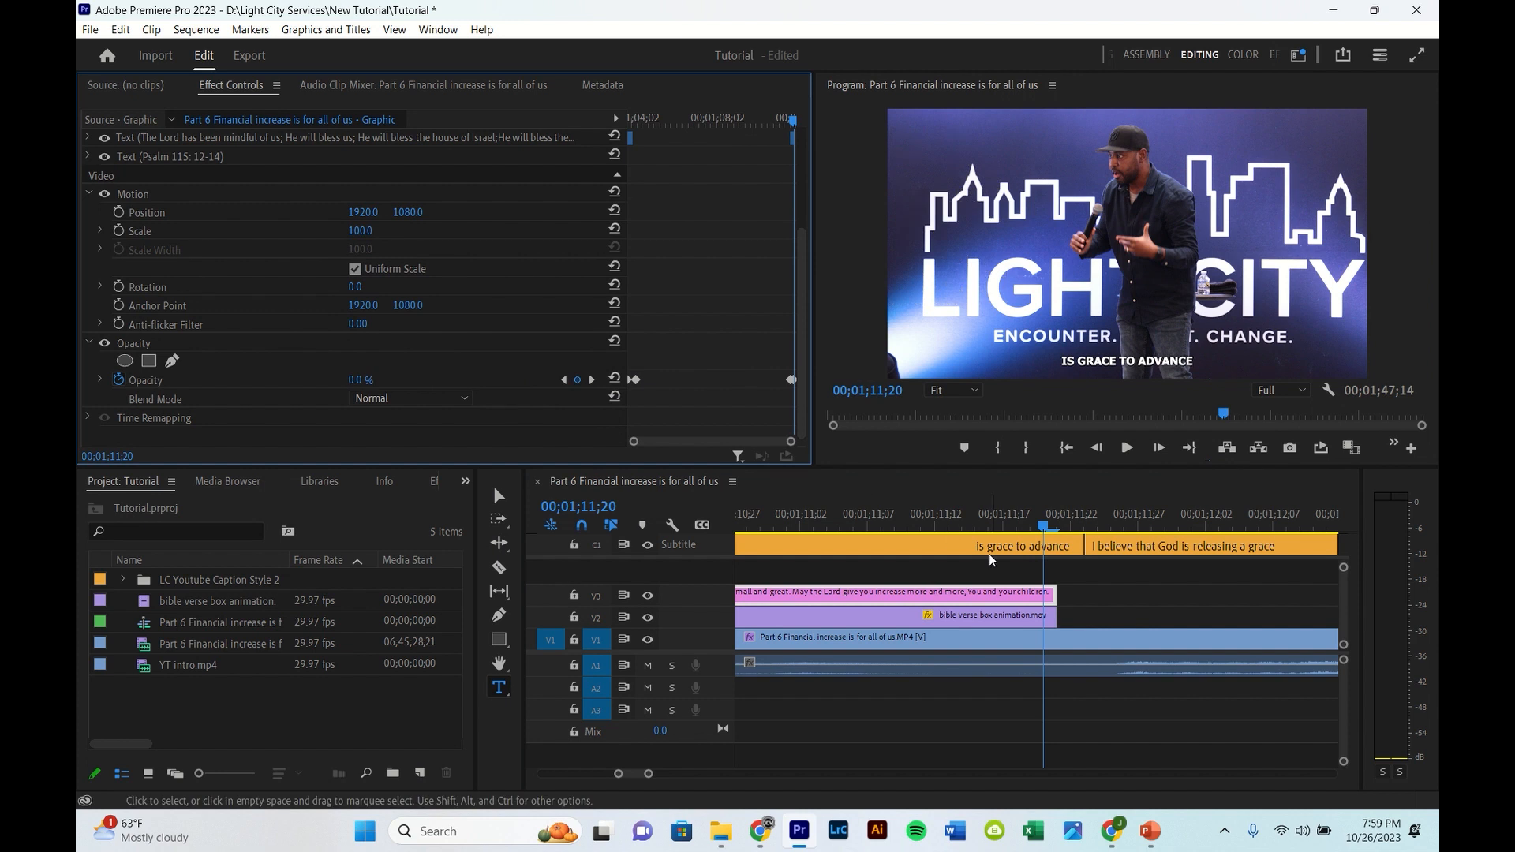
- Save the project and play back the fade-out of the second verse overlay
key("ctrl+s")
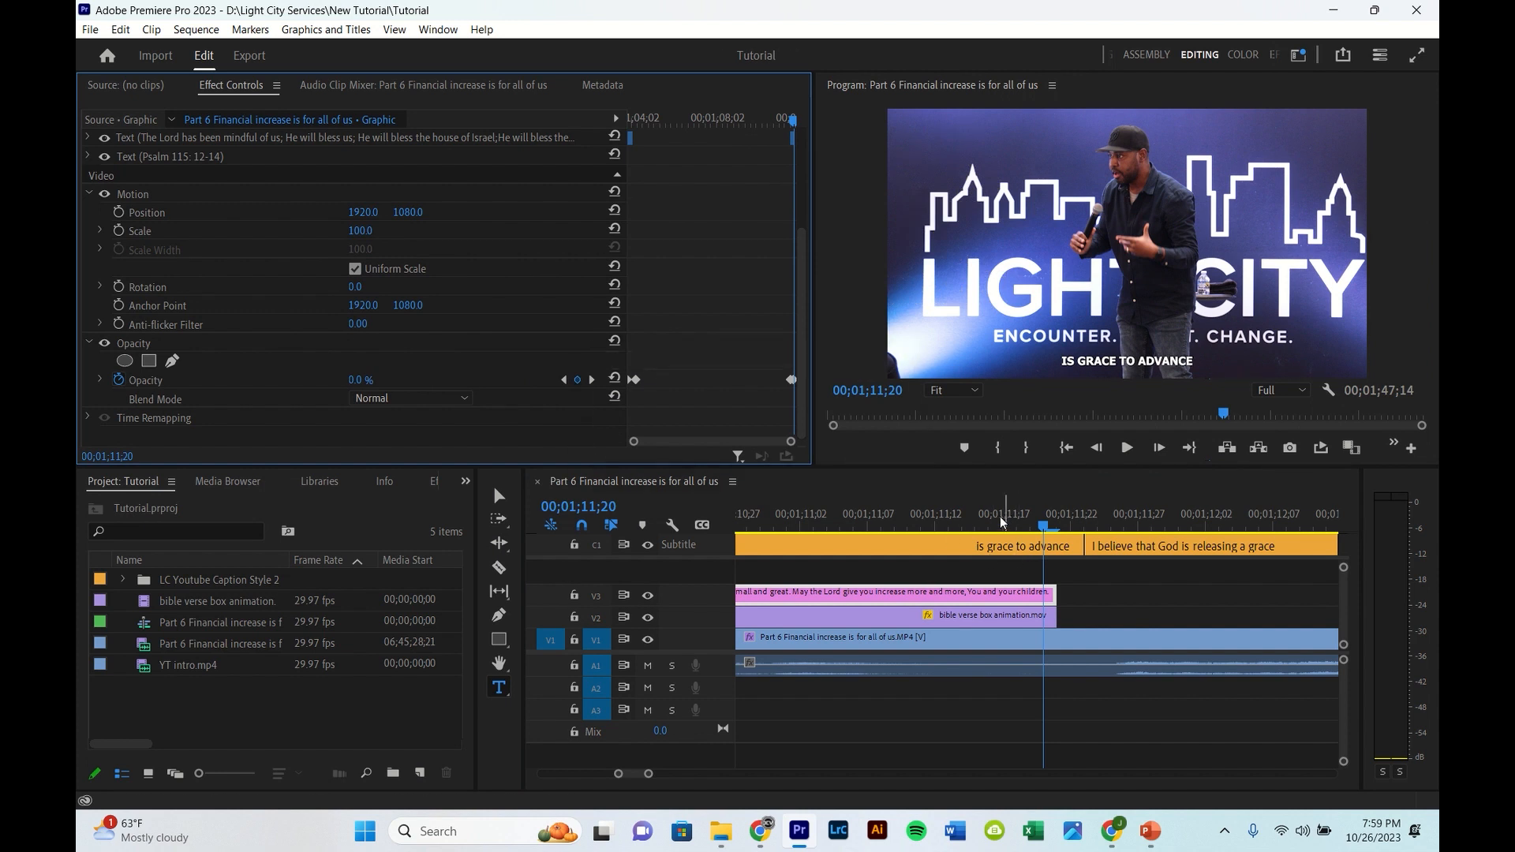
left_click(1001, 516)
key("space")
left_click(1207, 637)
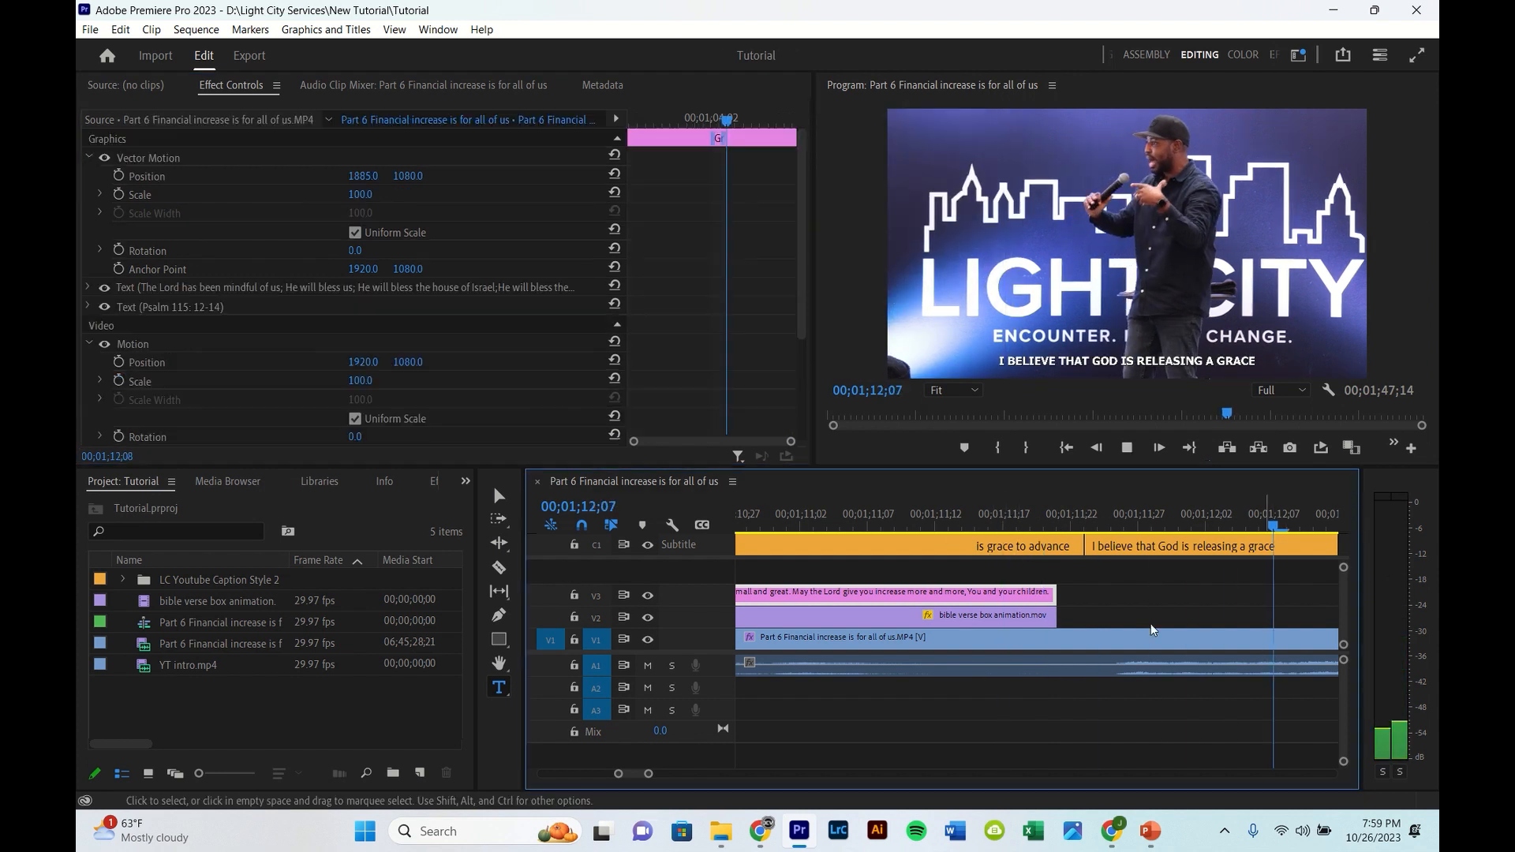
key("minus")
key("ctrl+s")
- Apply a Dip to Black transition to the end of the last sermon video clip and shorten it to 9 frames
key("backslash")
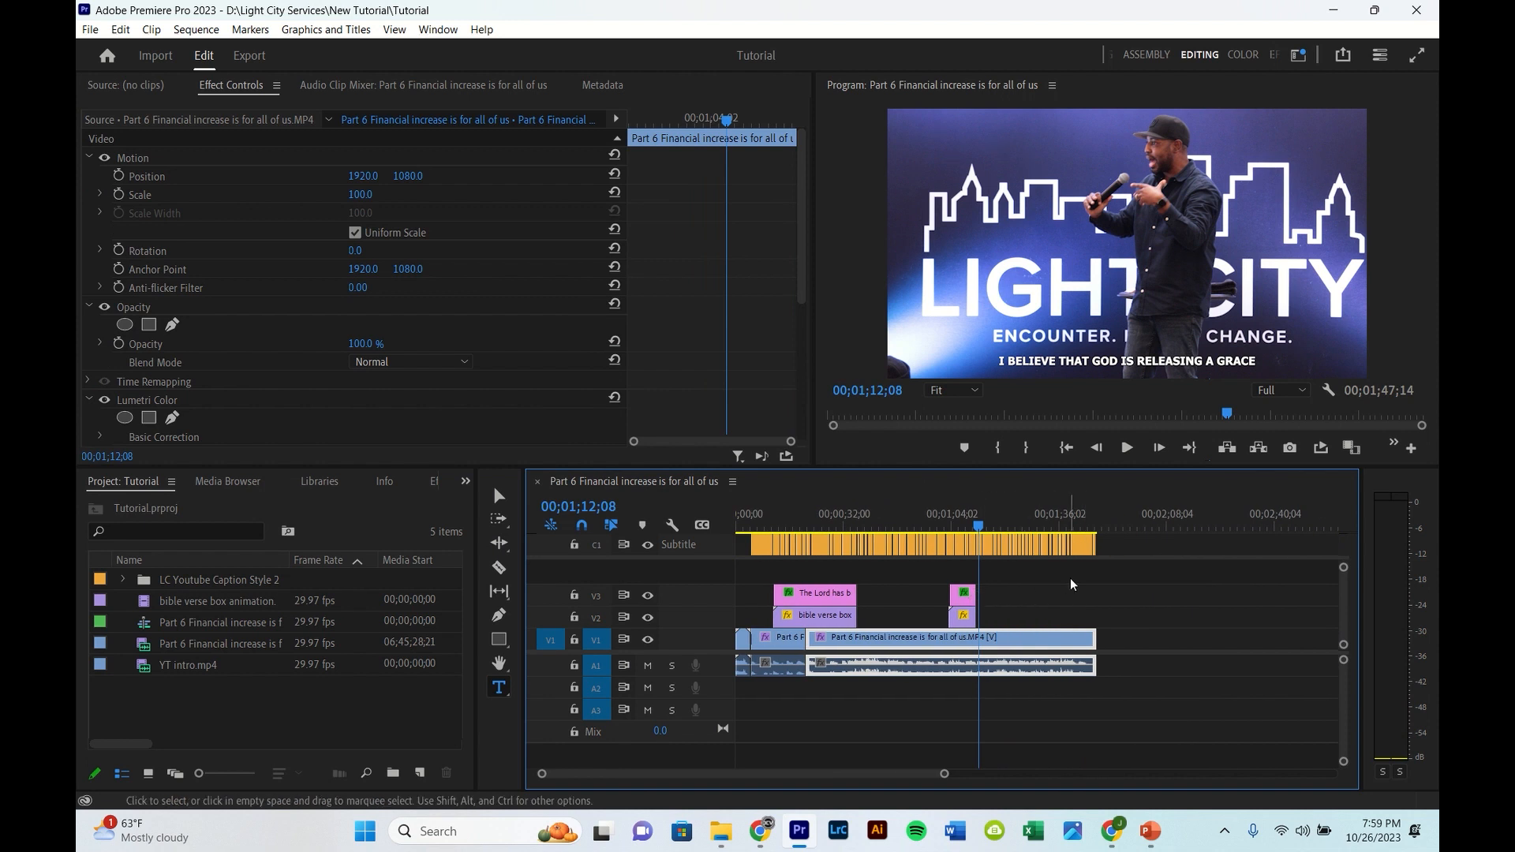
scroll(1115, 606, "up", 8)
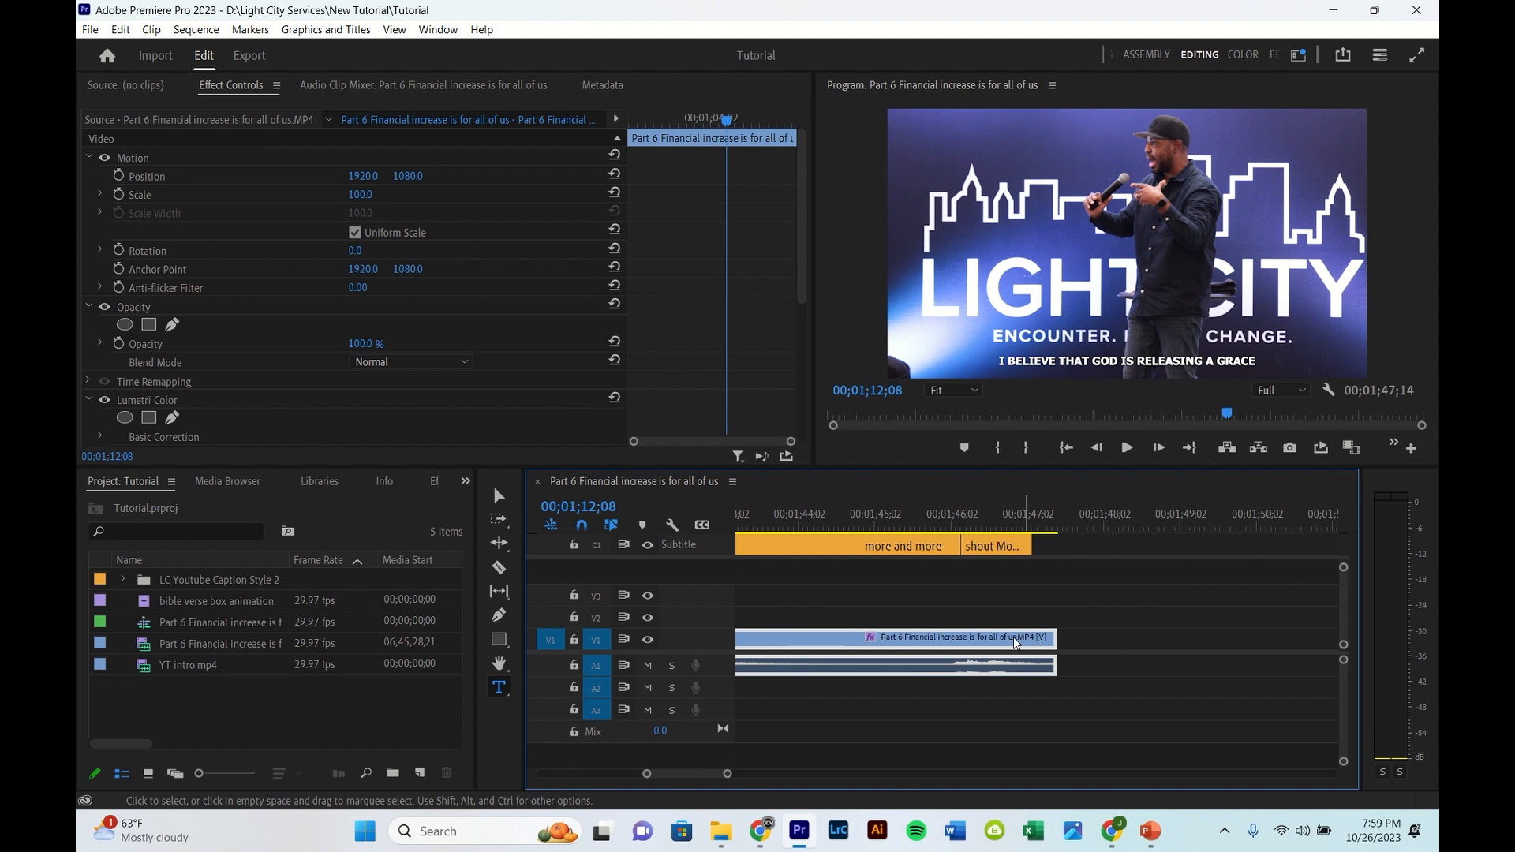
left_click(281, 481)
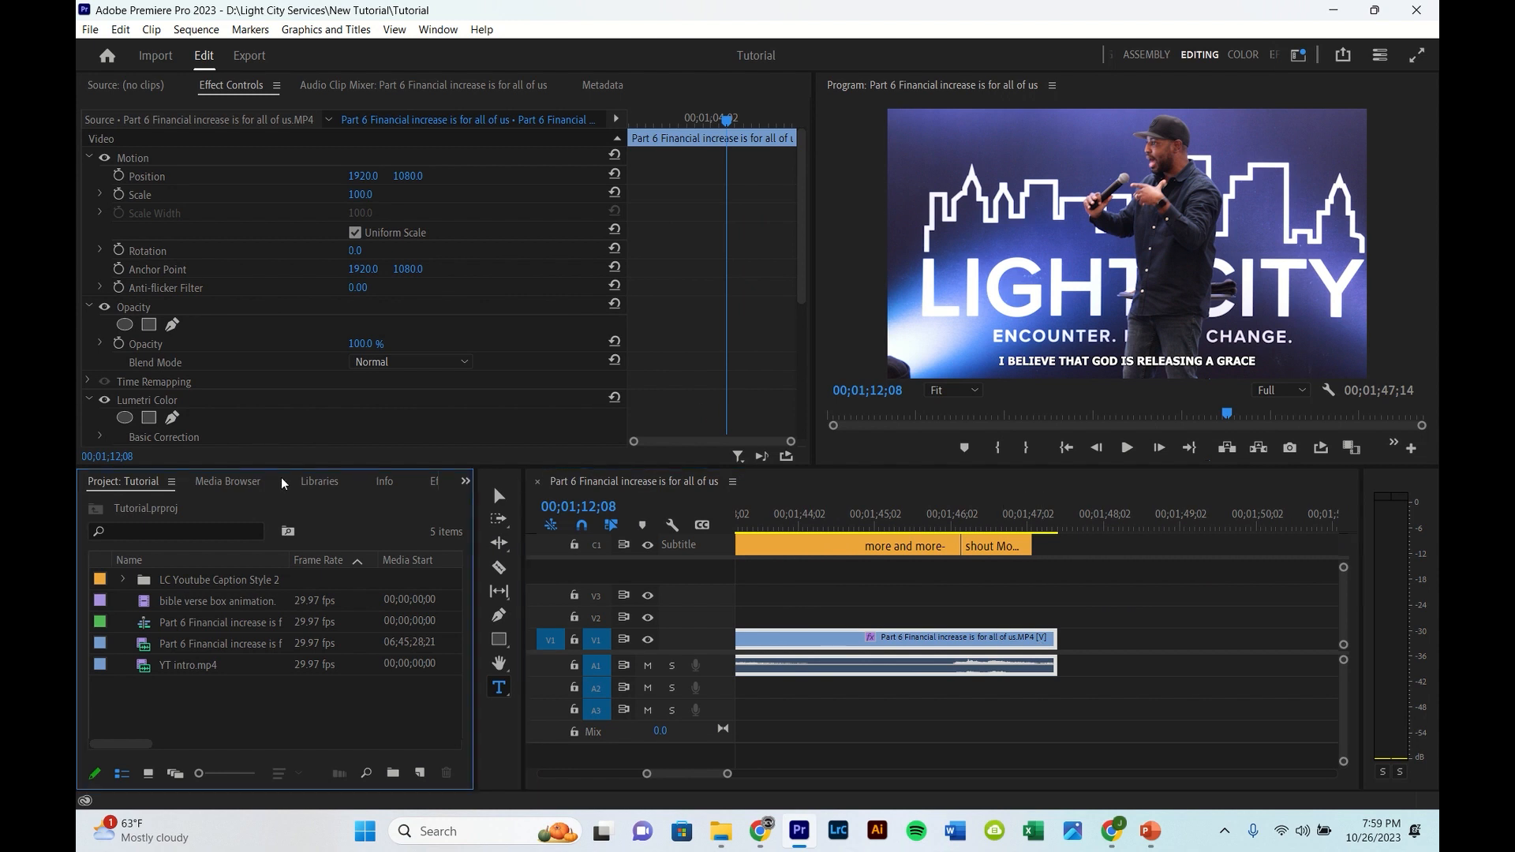
key("shift+7")
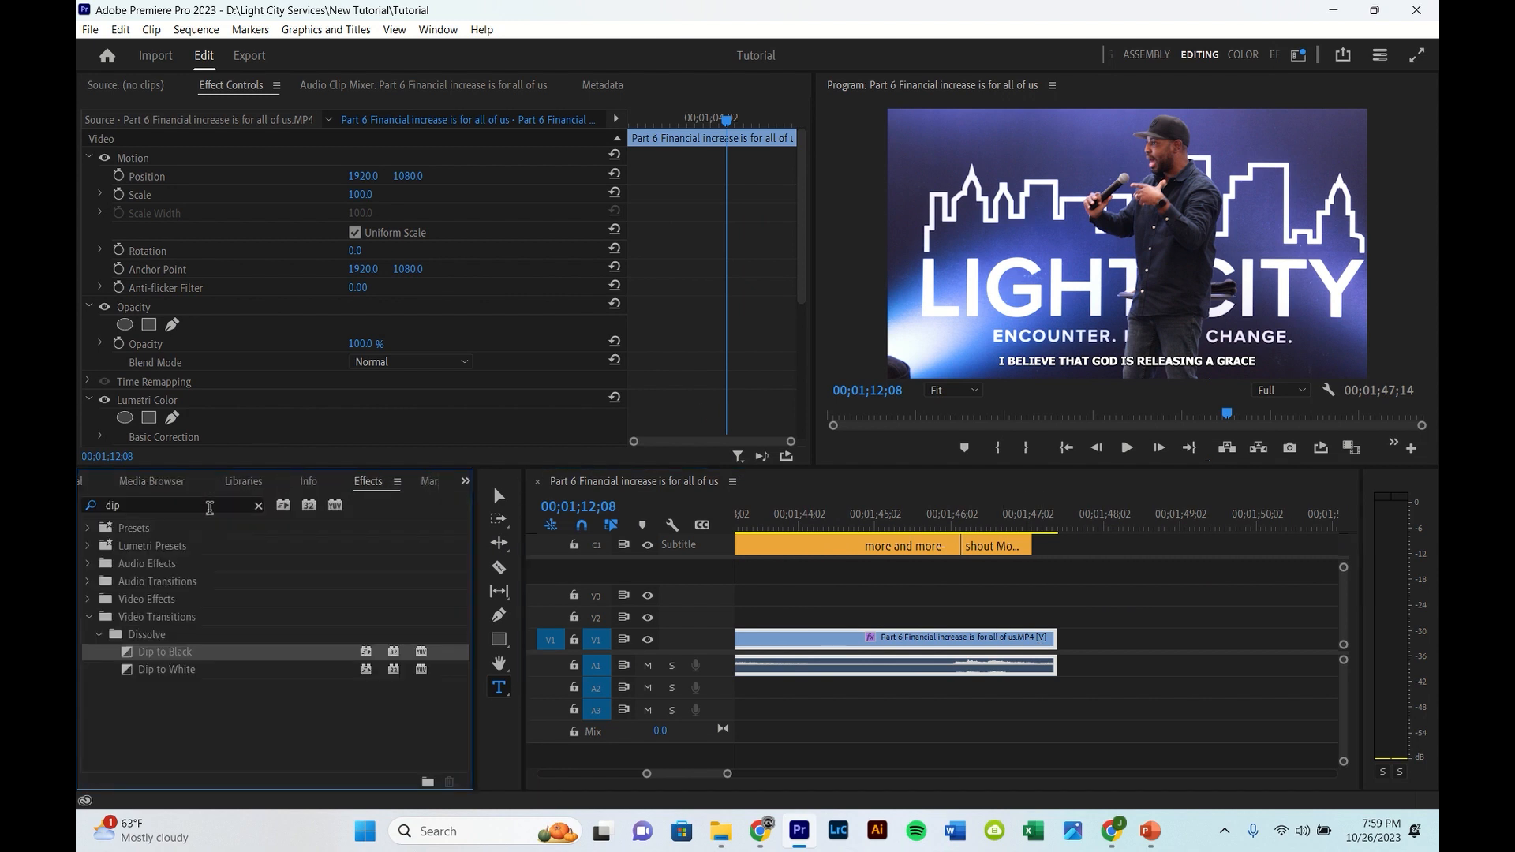
left_click_drag(192, 651, 1058, 644)
left_click(1019, 639)
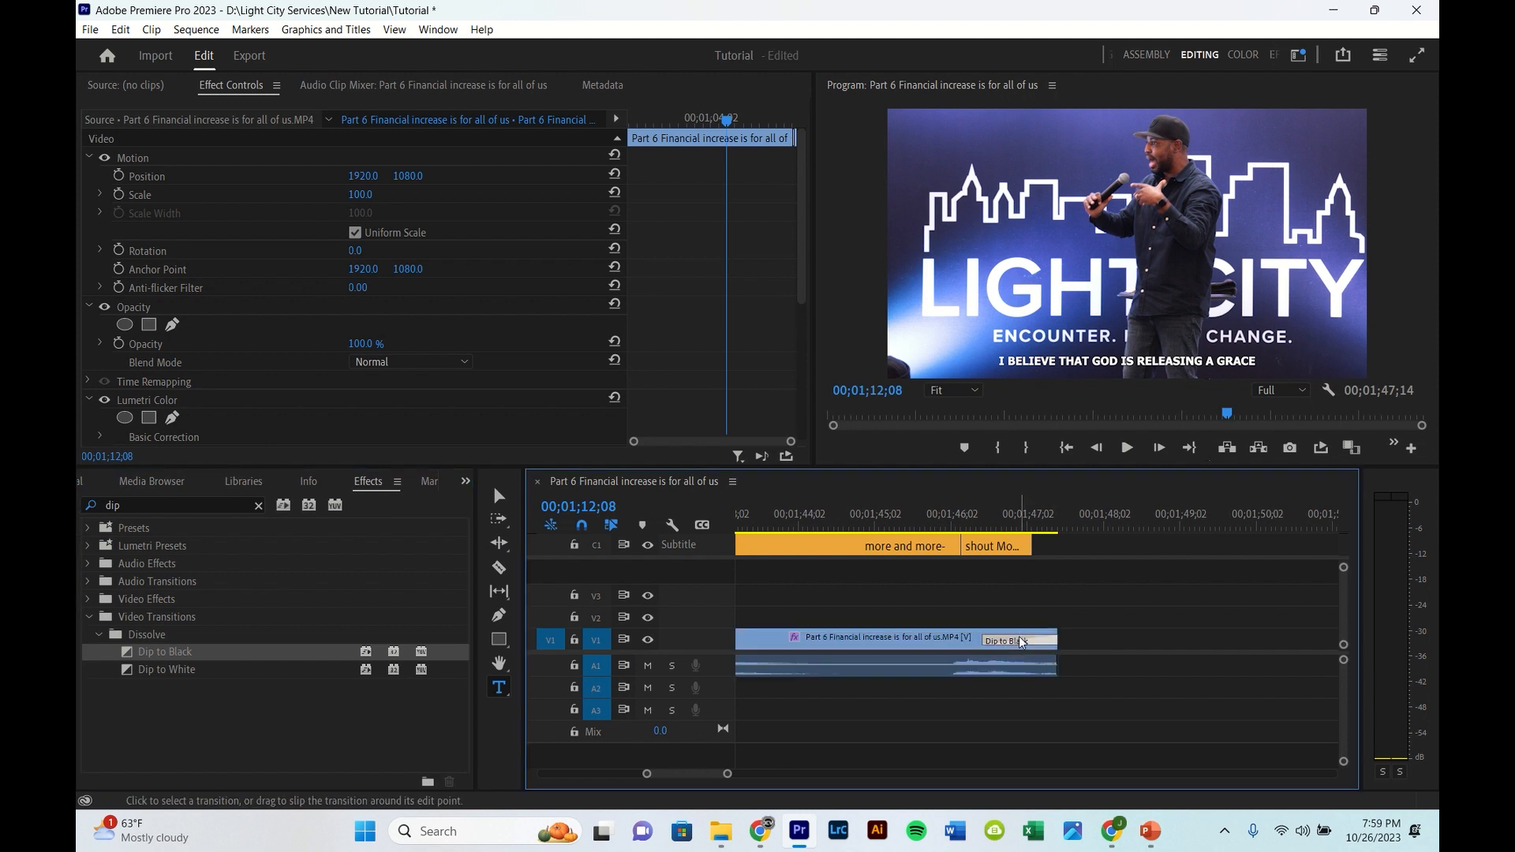
left_click_drag(683, 163, 726, 158)
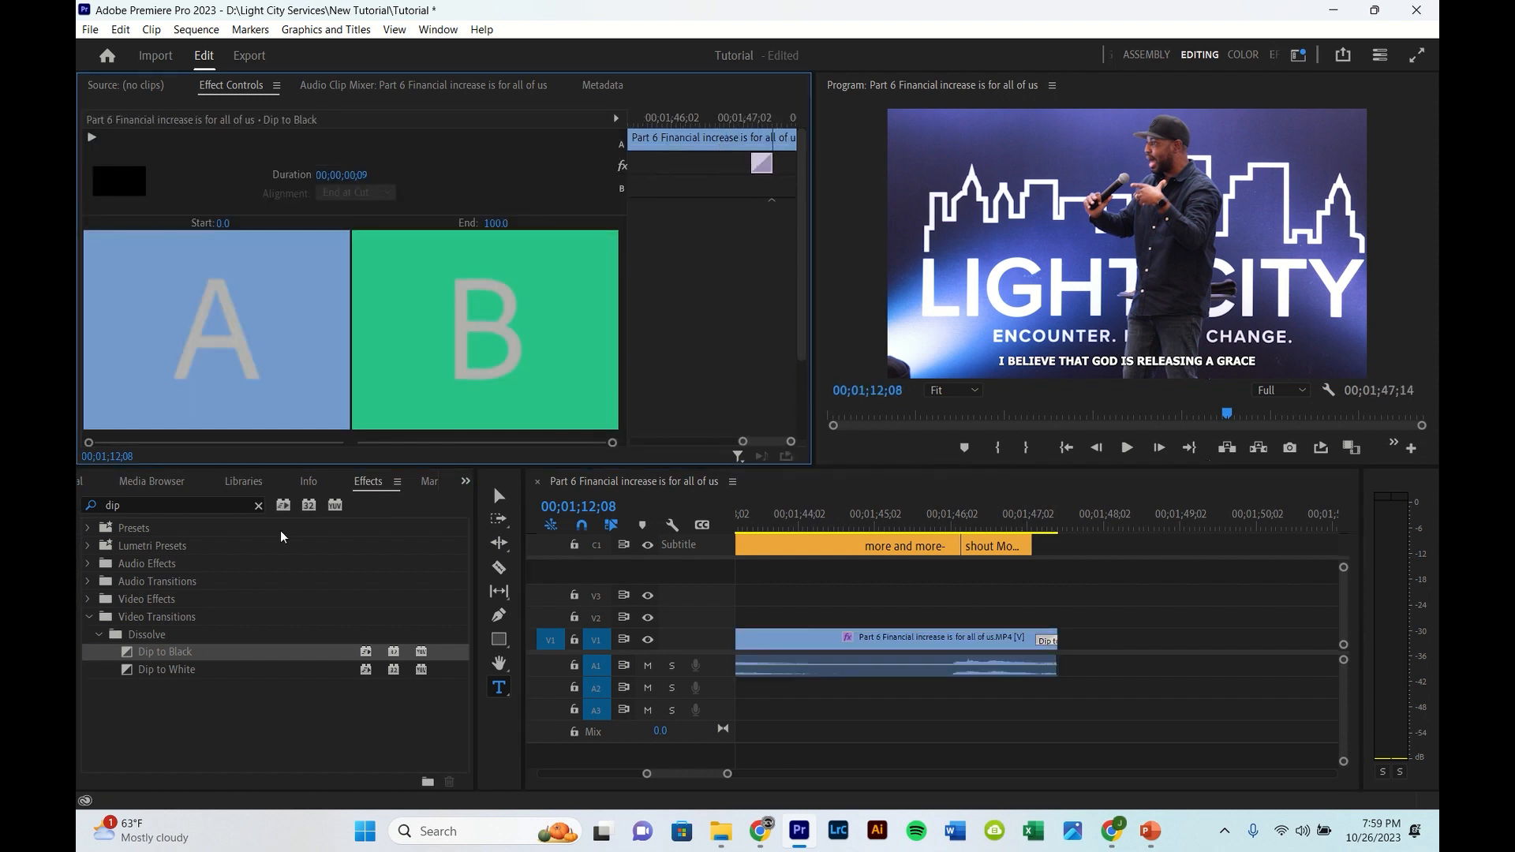
- Apply an Exponential Fade to the end of the last sermon clip's audio and shorten it to 8 frames
left_click(176, 507)
type("exp")
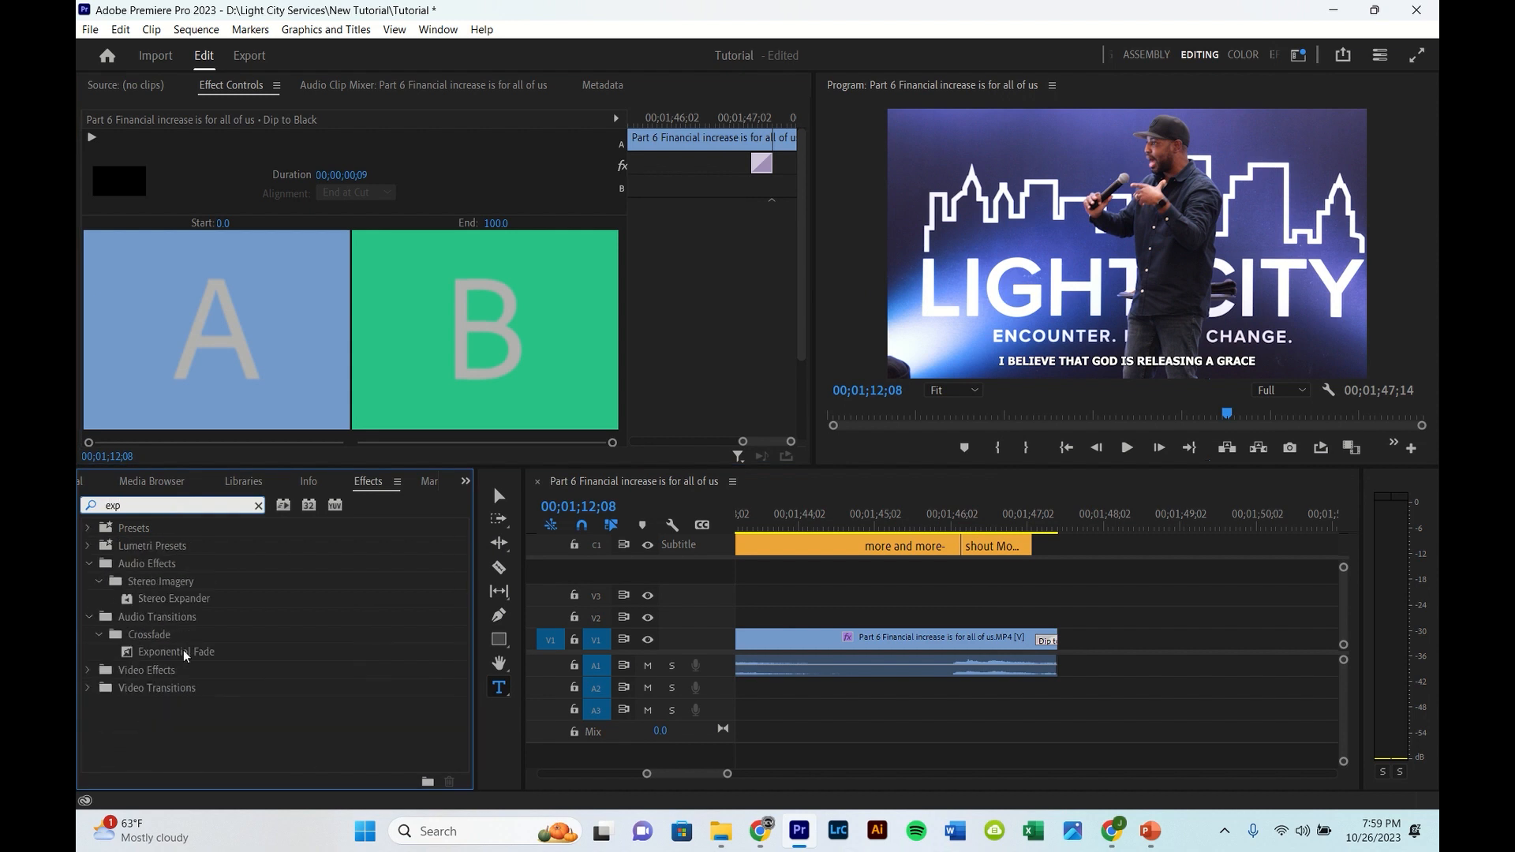
left_click_drag(183, 654, 1026, 670)
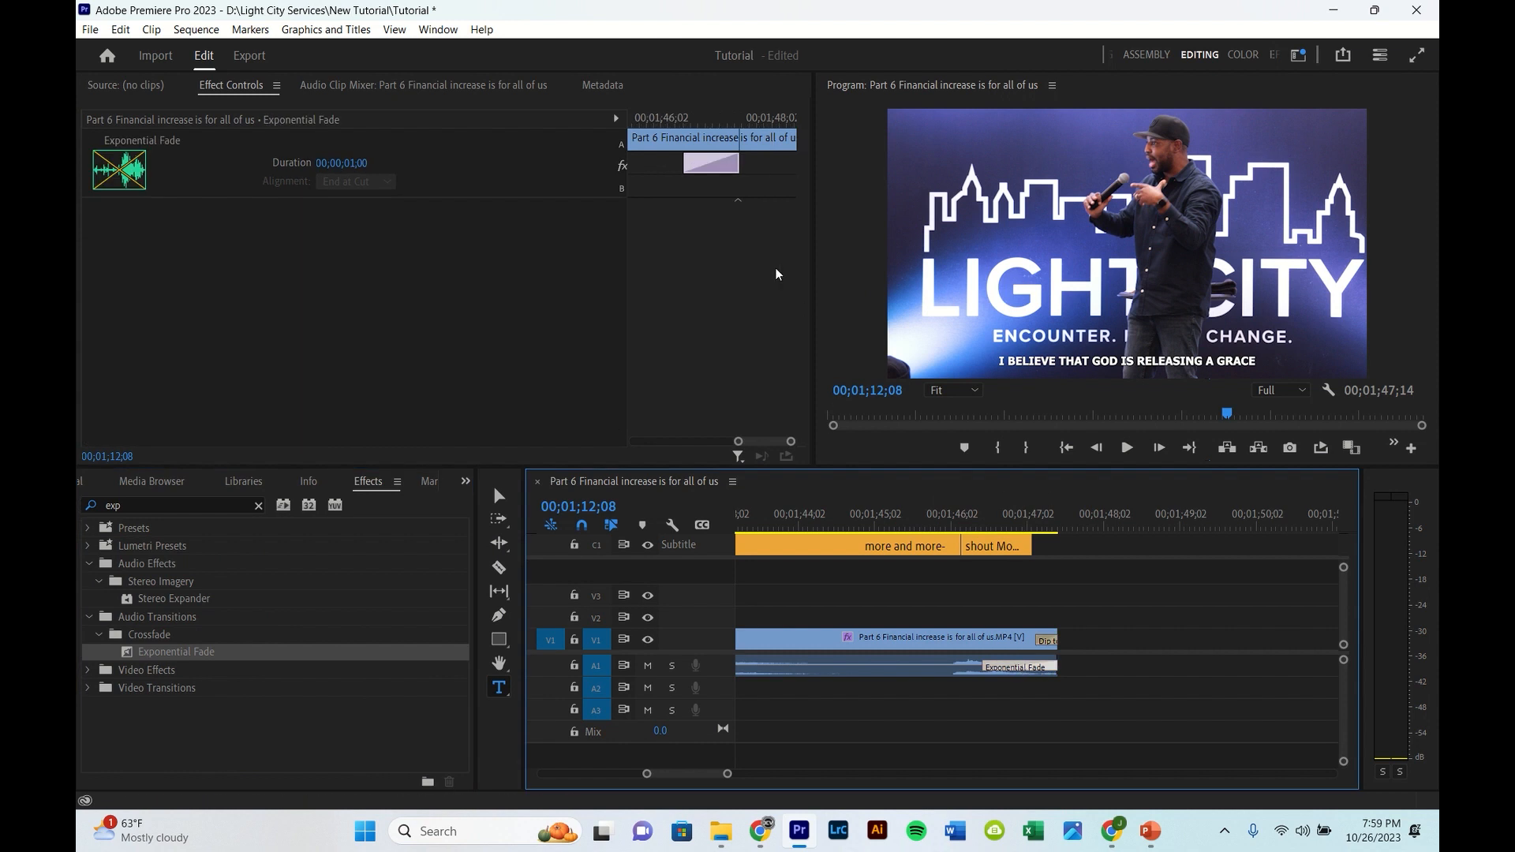
left_click_drag(685, 162, 728, 158)
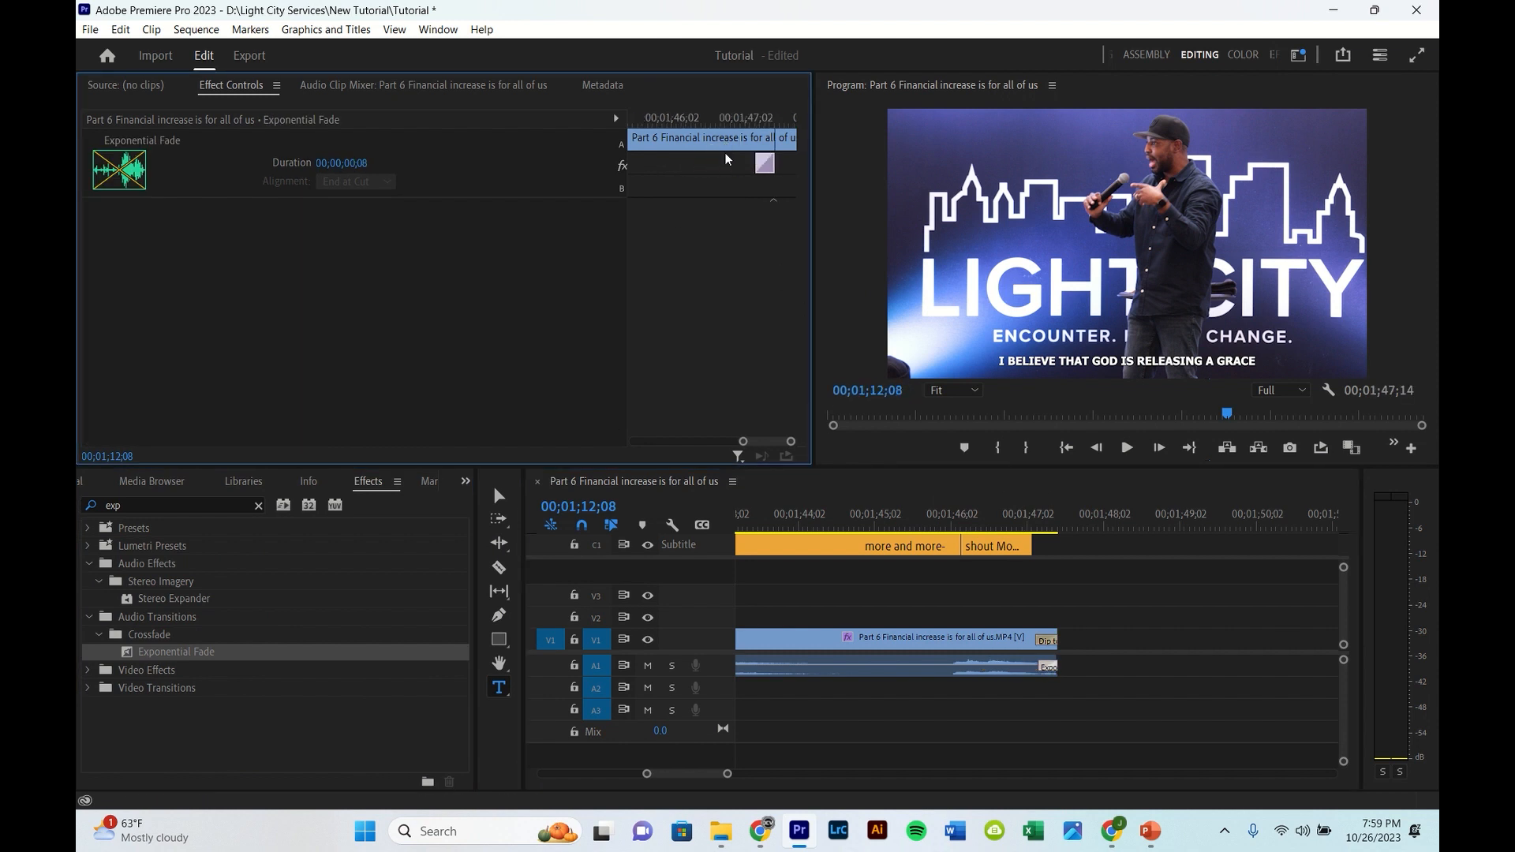
- Play back the end of the sequence to check the closing video and audio fades, and save the project
left_click(974, 518)
key("space")
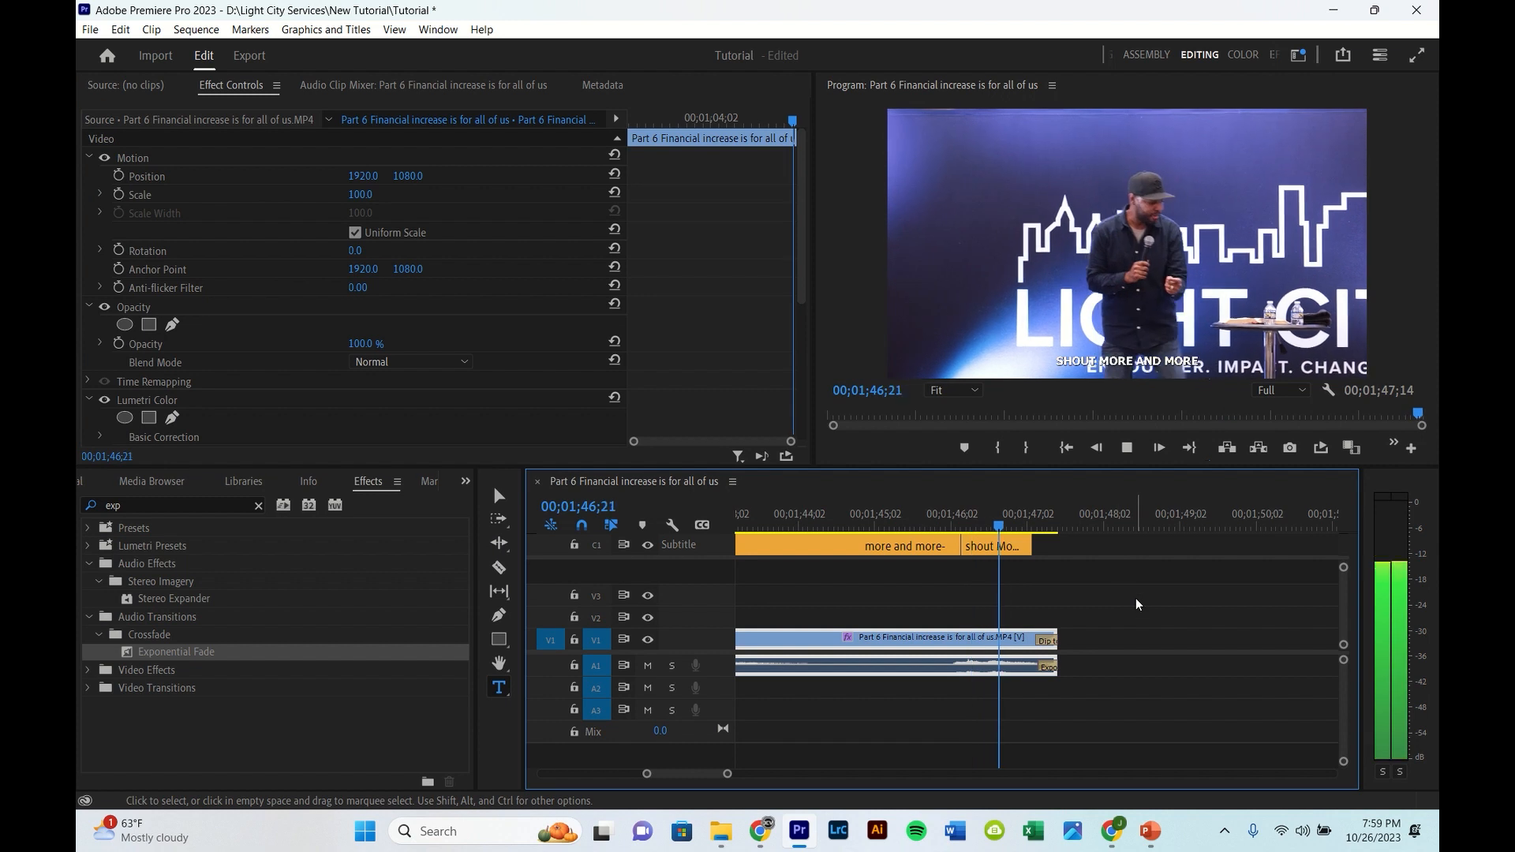
key("space")
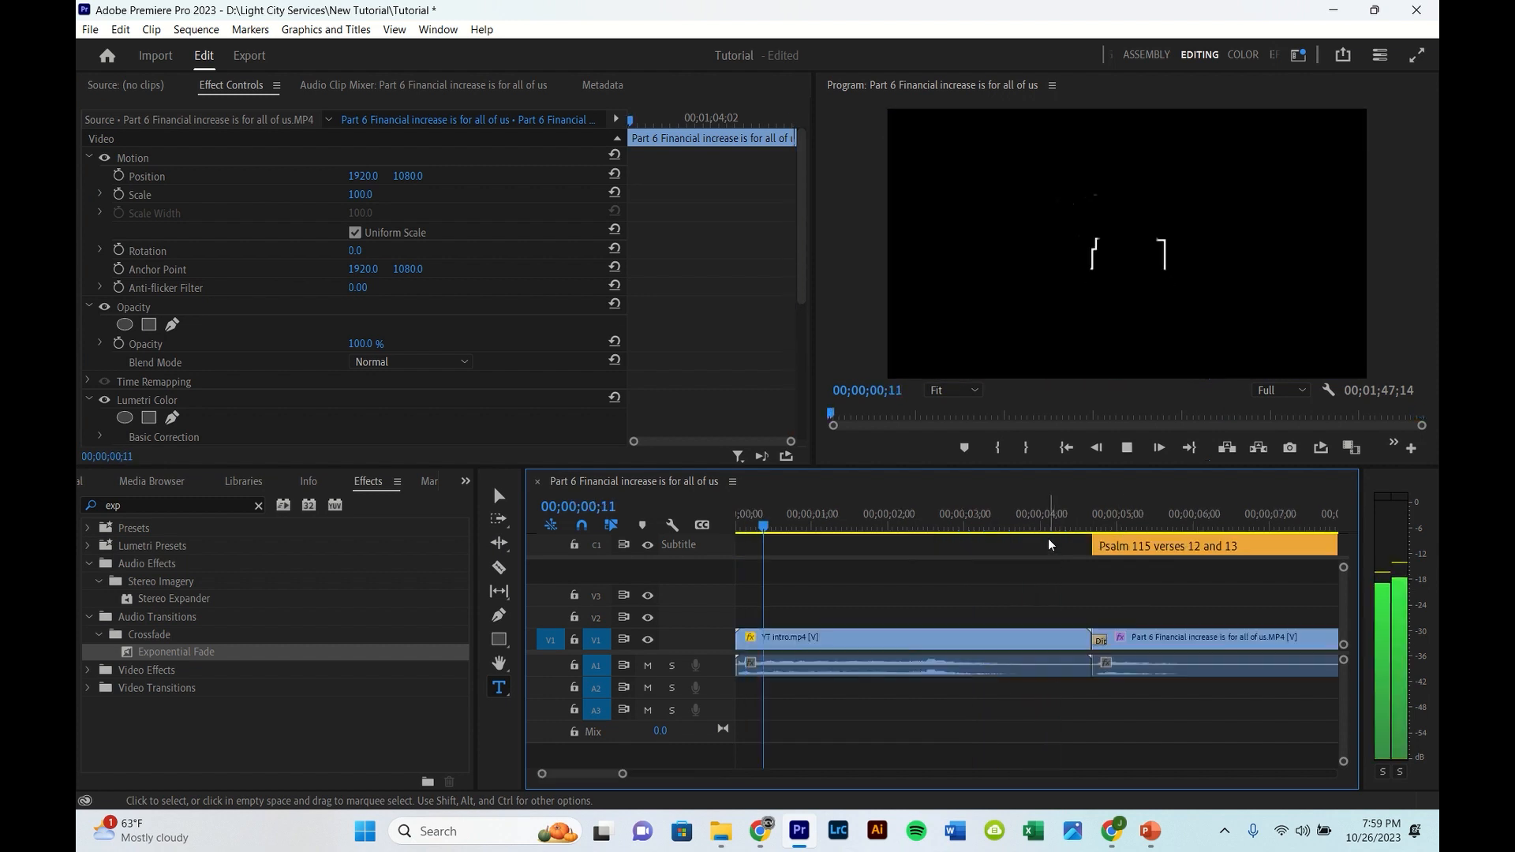
key("space")
scroll(1119, 575, "down", 8)
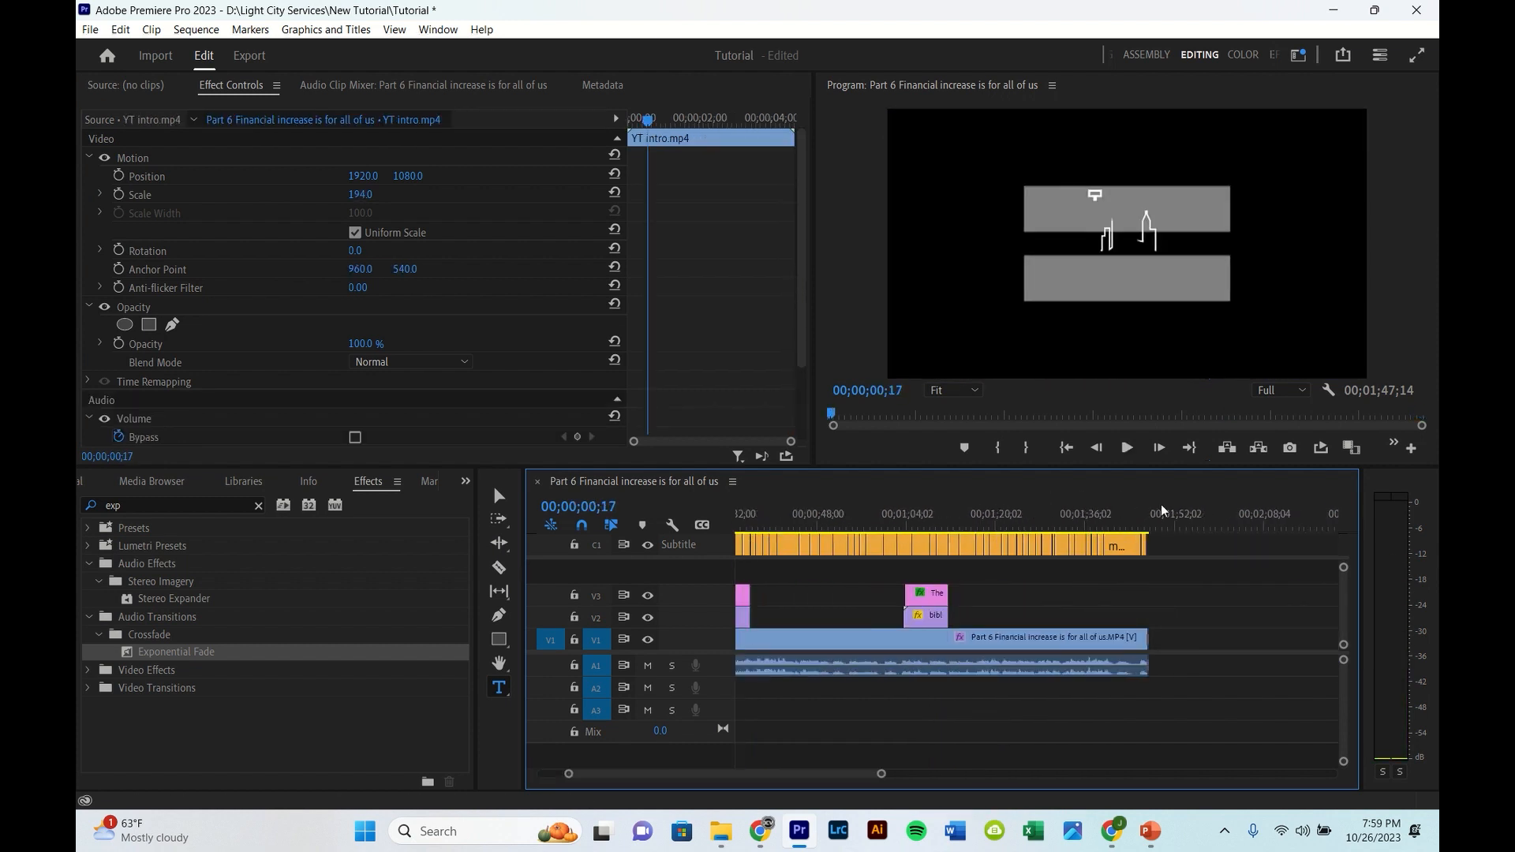
scroll(1135, 578, "up", 8)
left_click(1245, 521)
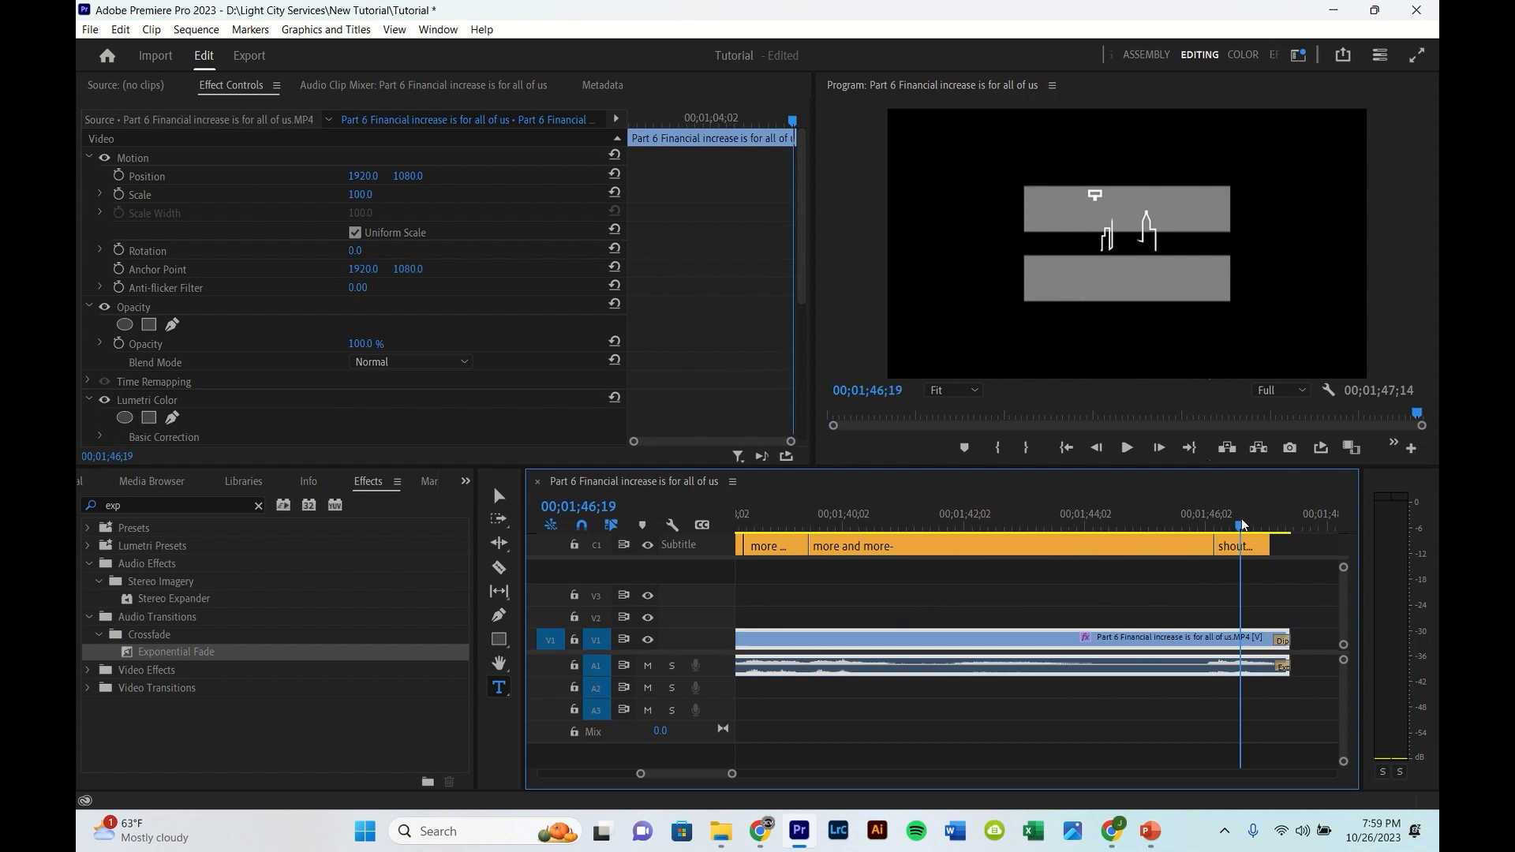
key("space")
key("space")
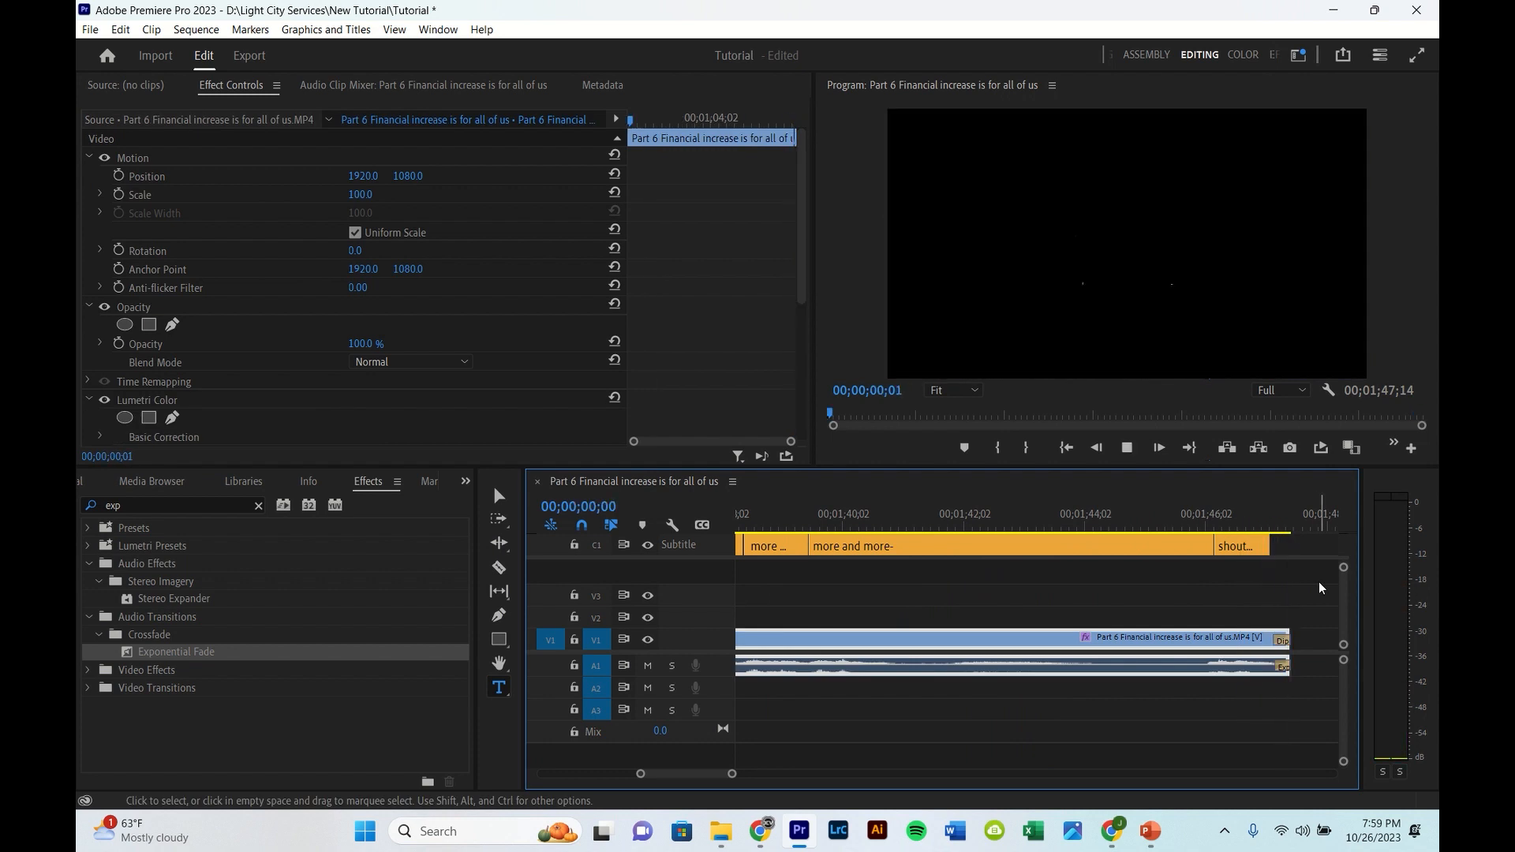
key("space")
key("ctrl+s")
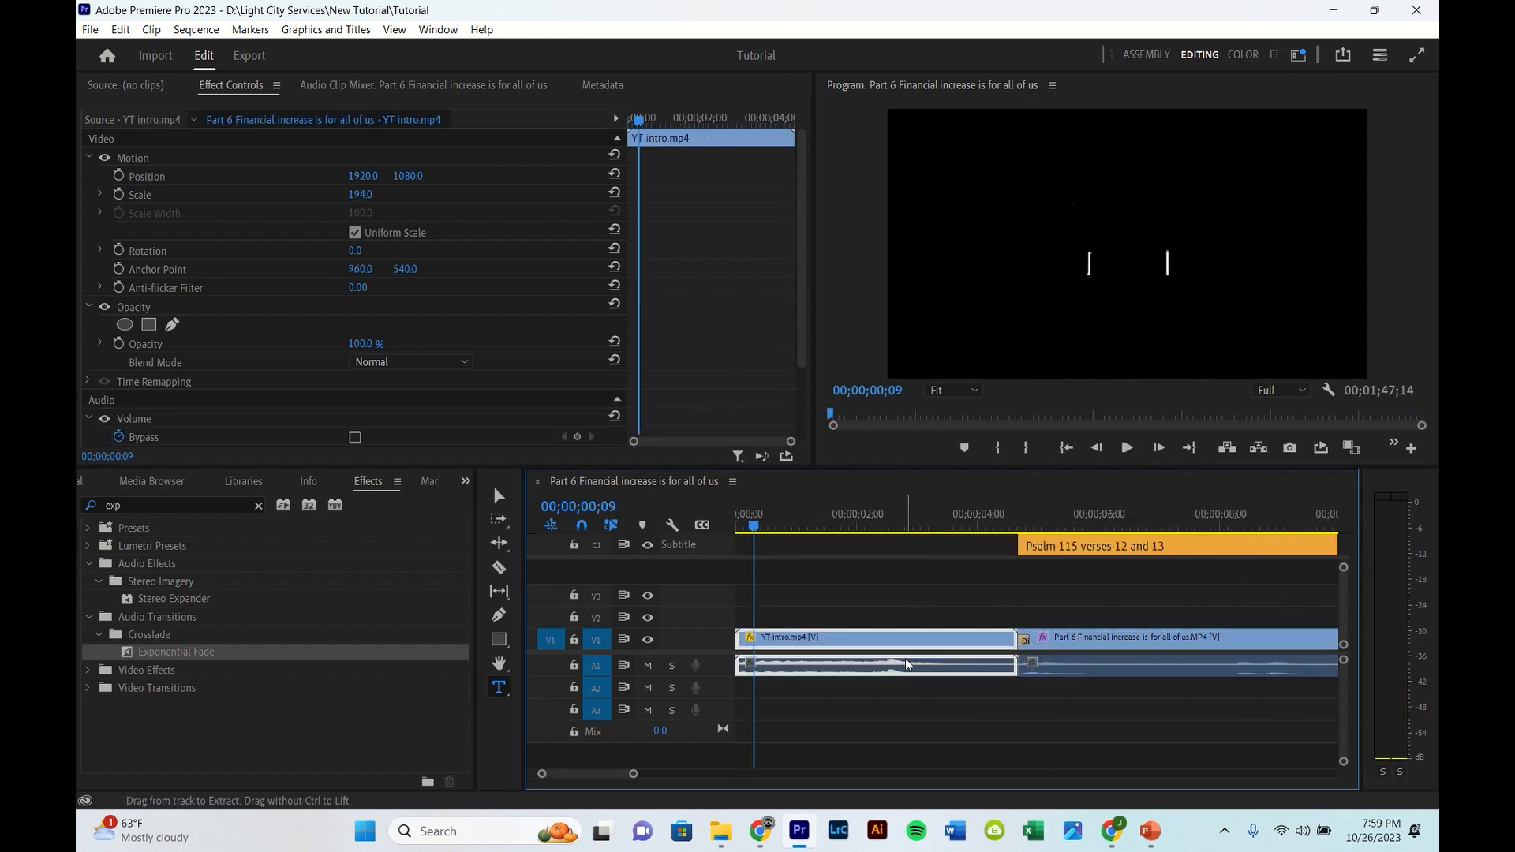
scroll(868, 592, "down", 5)
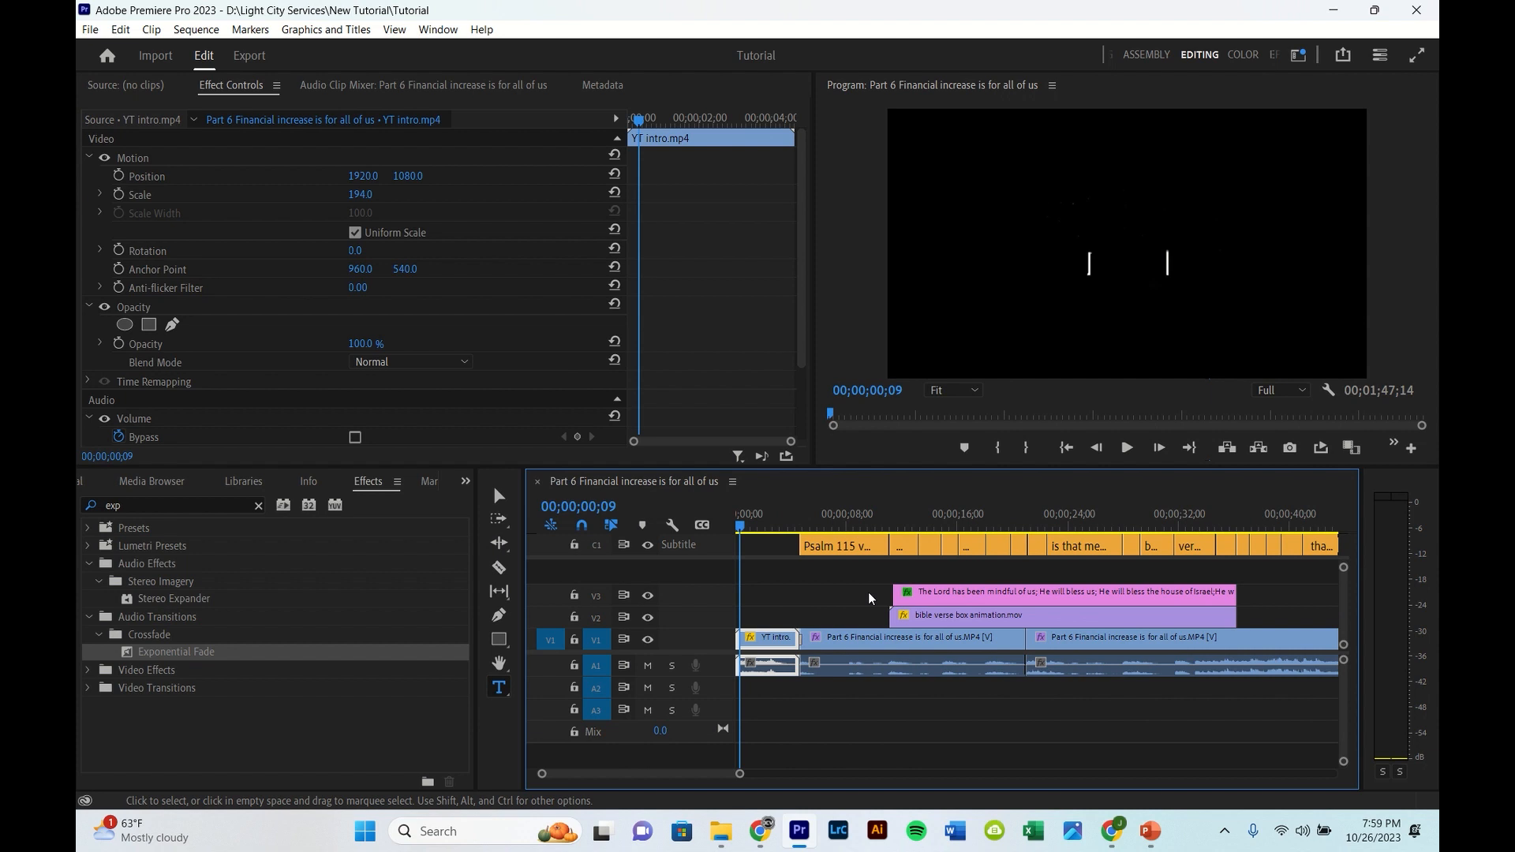
scroll(868, 598, "down", 5)
scroll(868, 592, "down", 4)
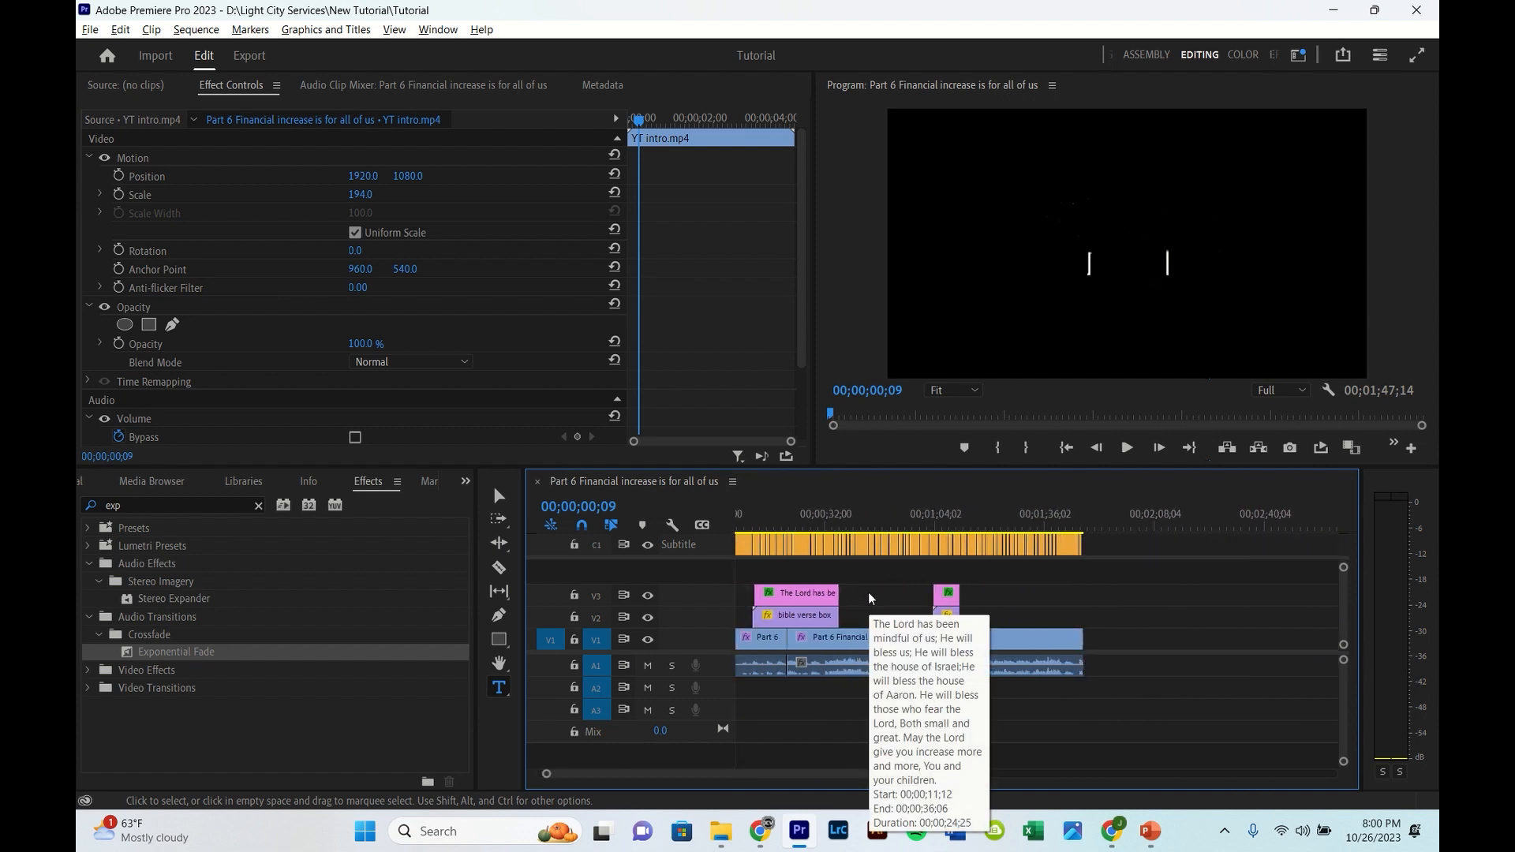